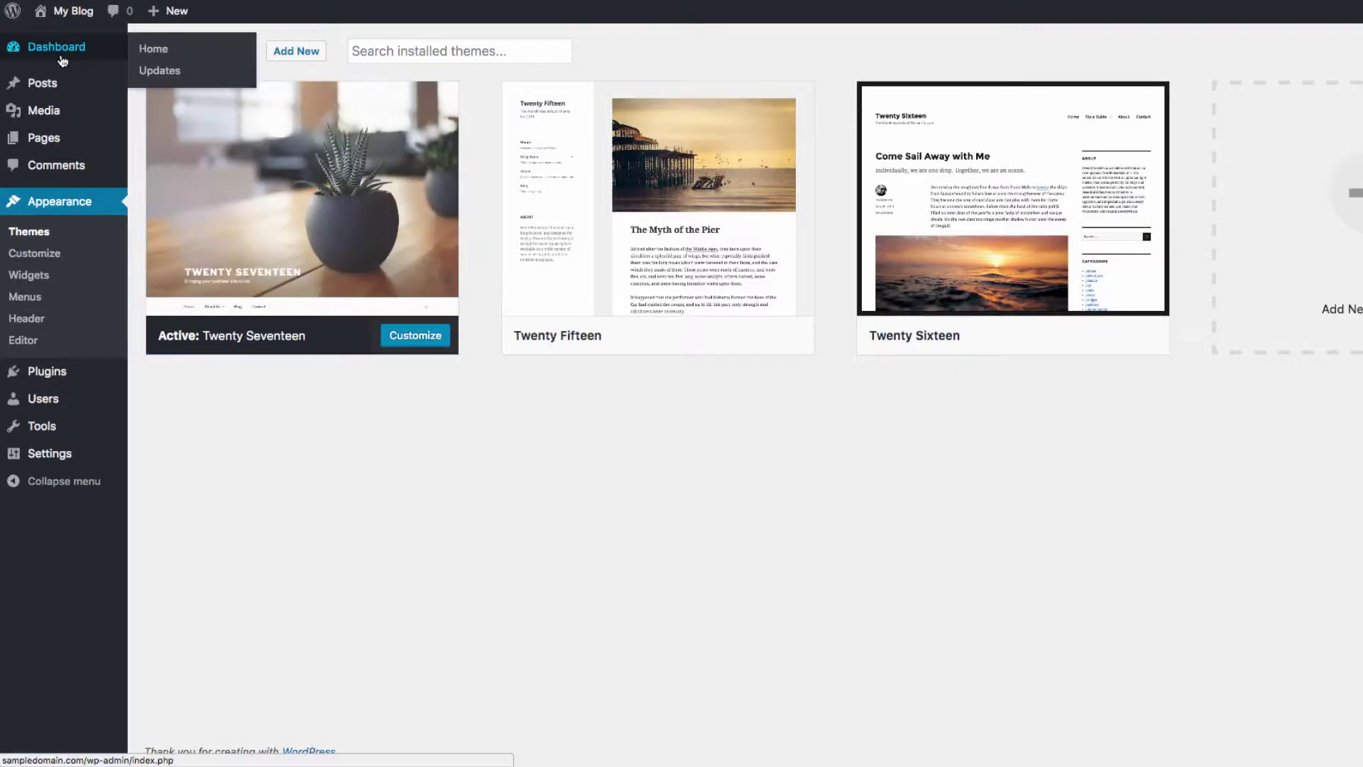
# Return to the Dashboard and reopen the Customizer for My Blog via Appearance > Customize.
pyautogui.click(60, 48)
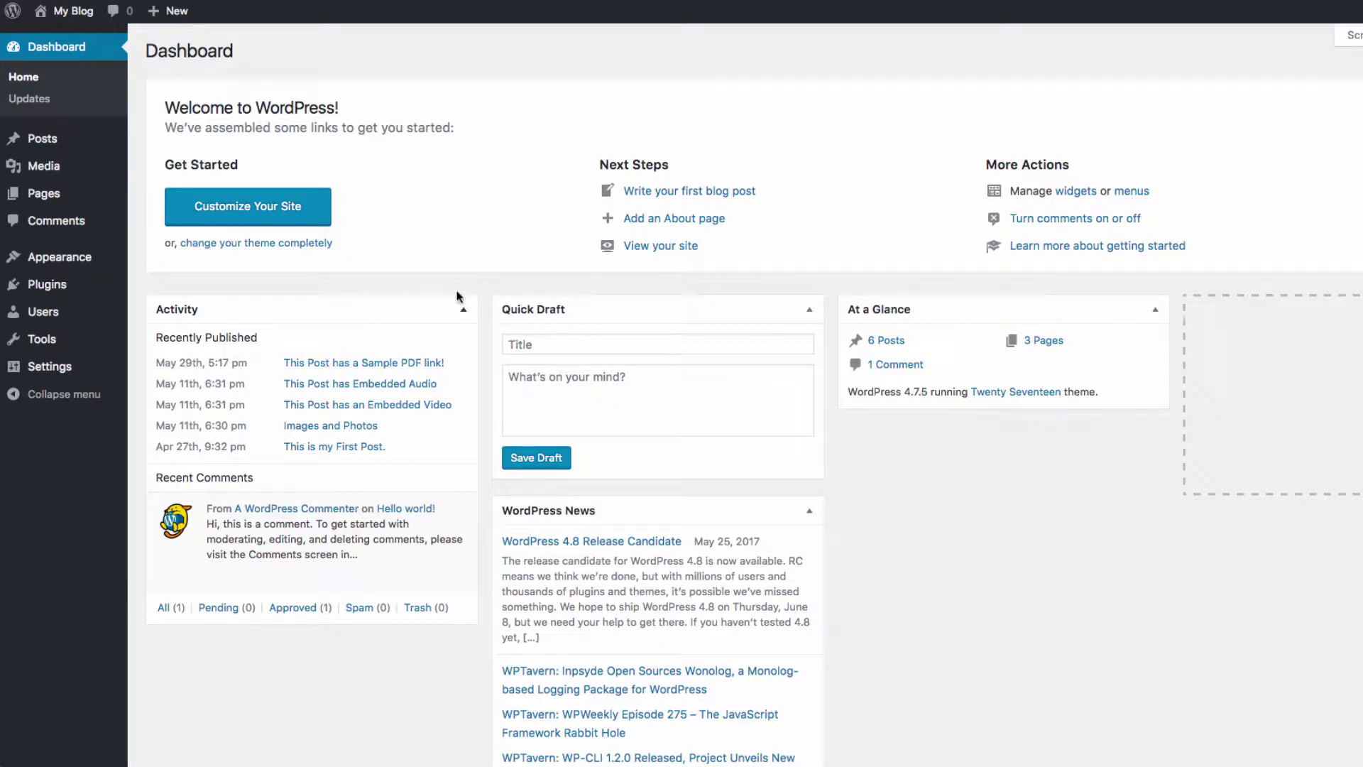
pyautogui.moveTo(67, 269)
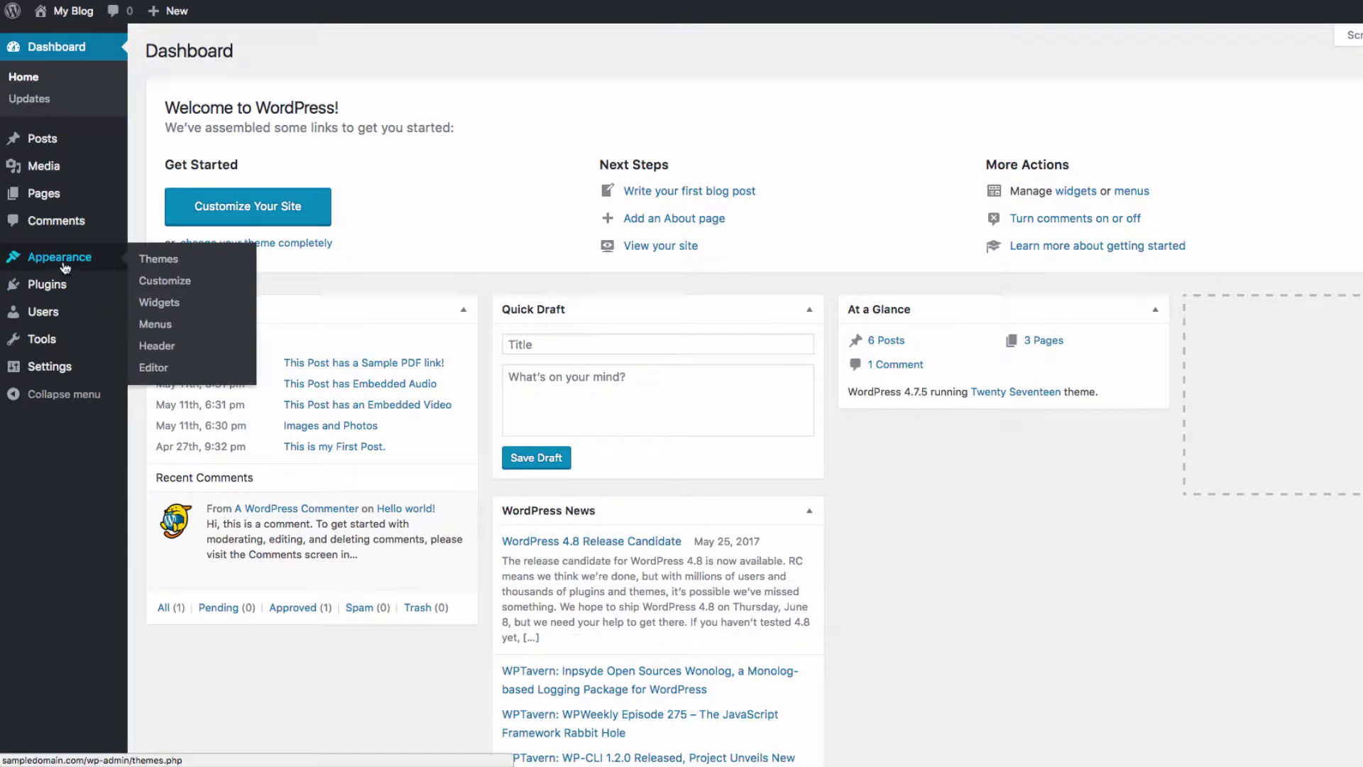
pyautogui.click(164, 281)
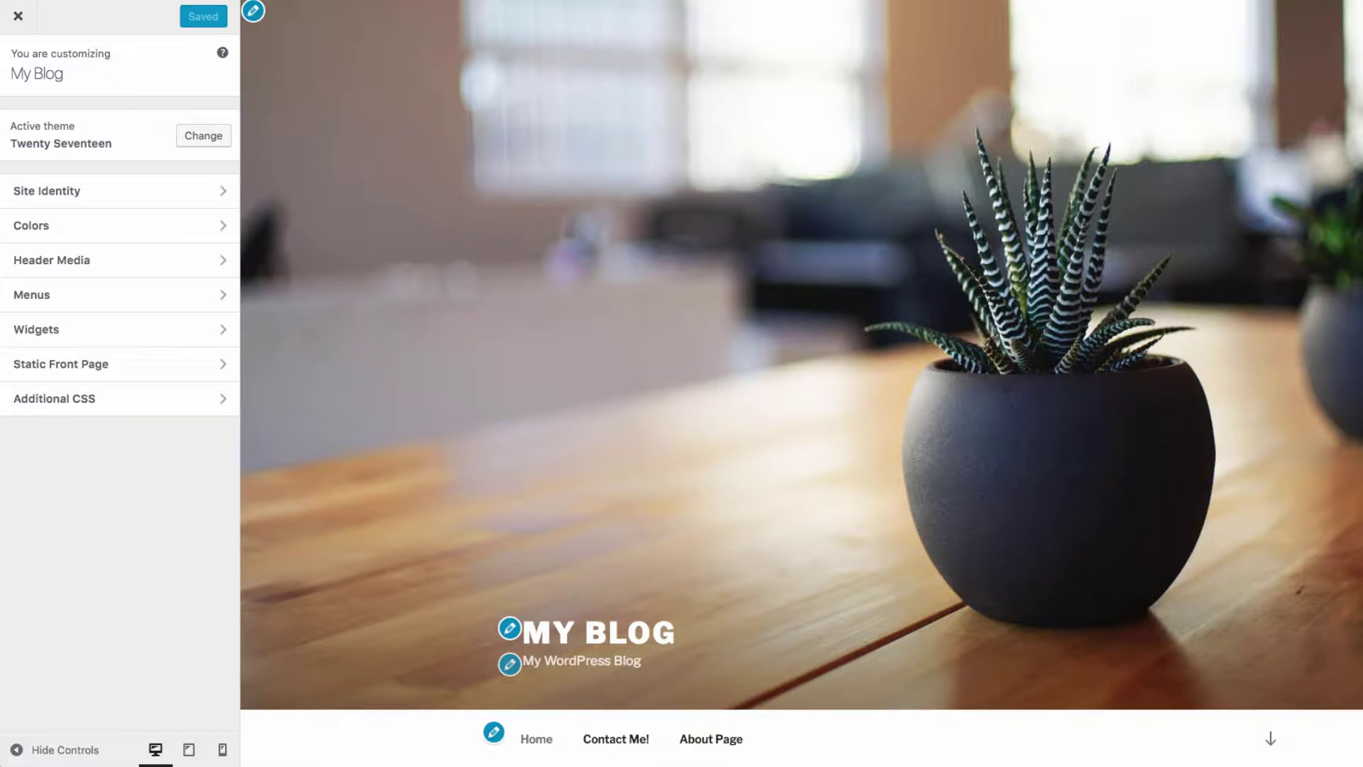
pyautogui.scroll(-5, 802, 383)
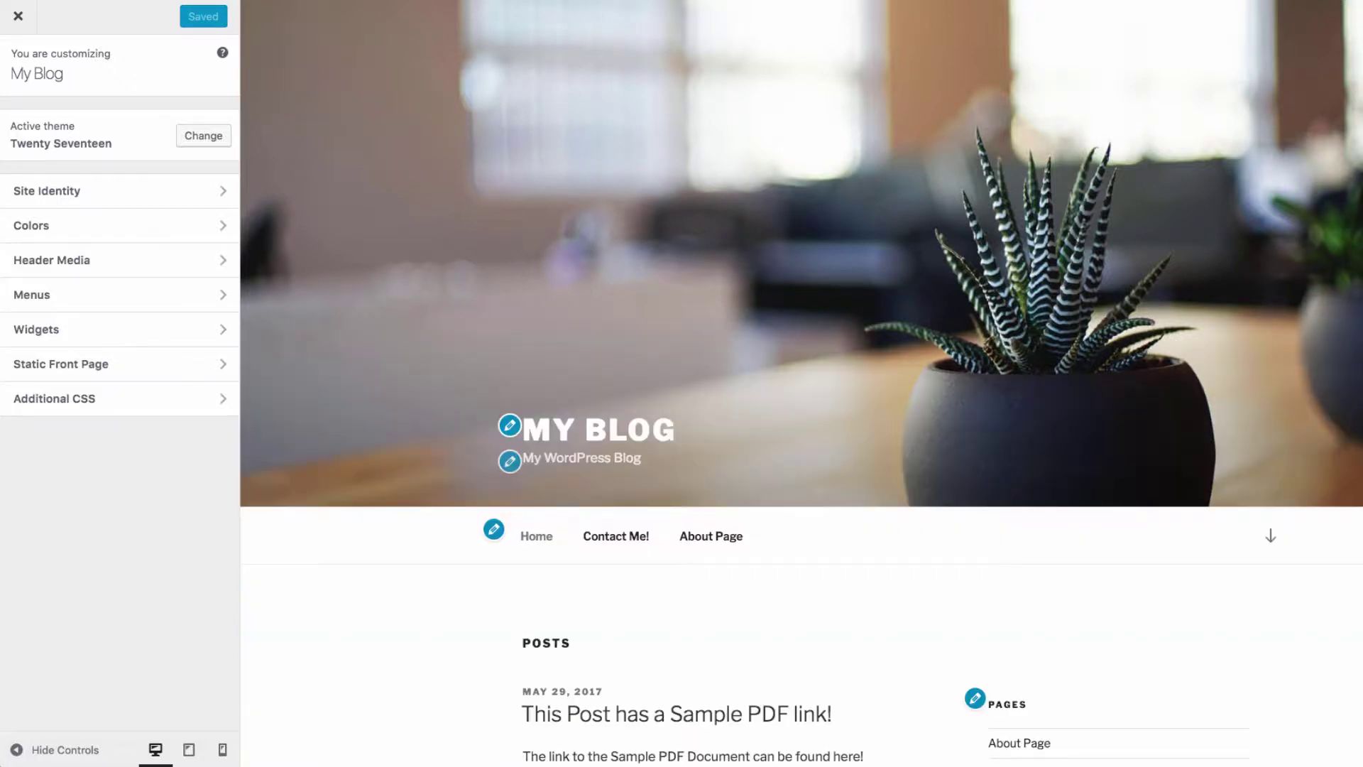
pyautogui.scroll(3, 801, 383)
pyautogui.scroll(3, 801, 384)
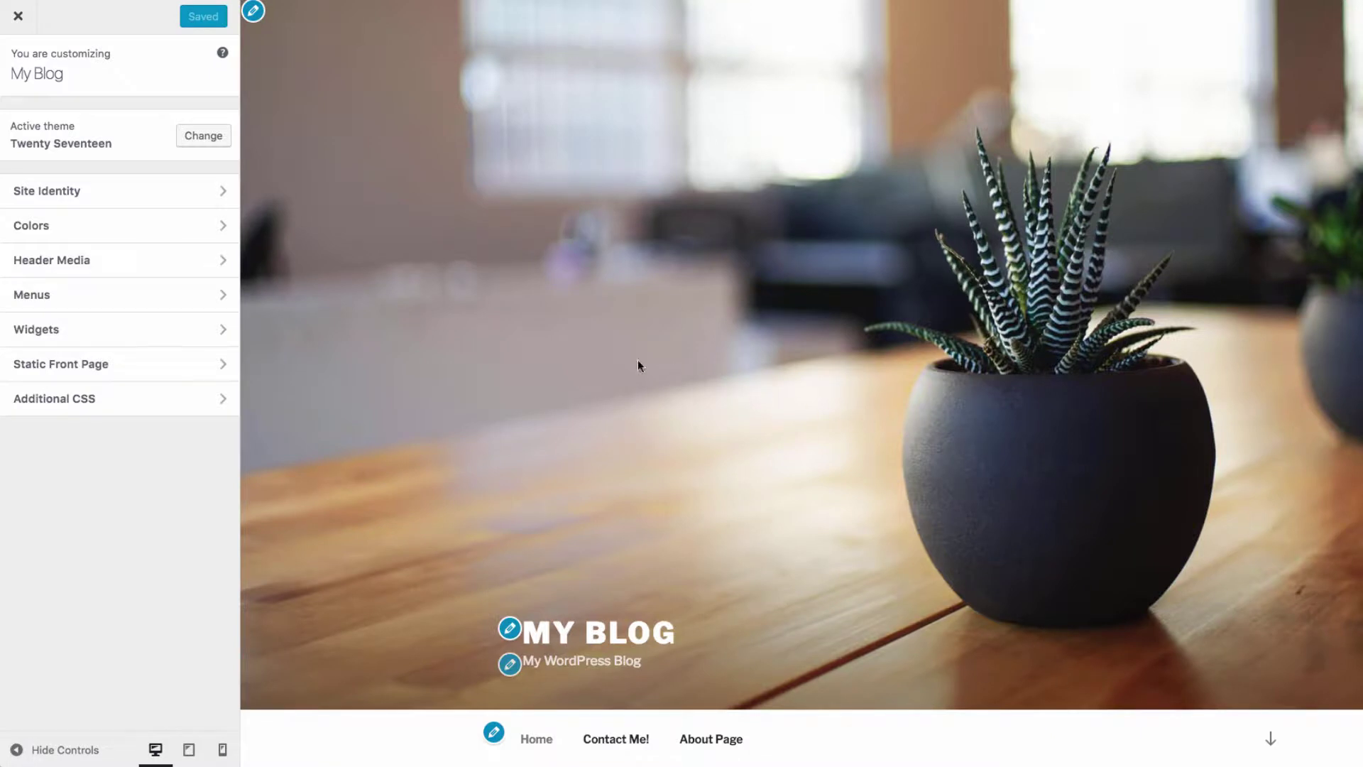
pyautogui.click(211, 140)
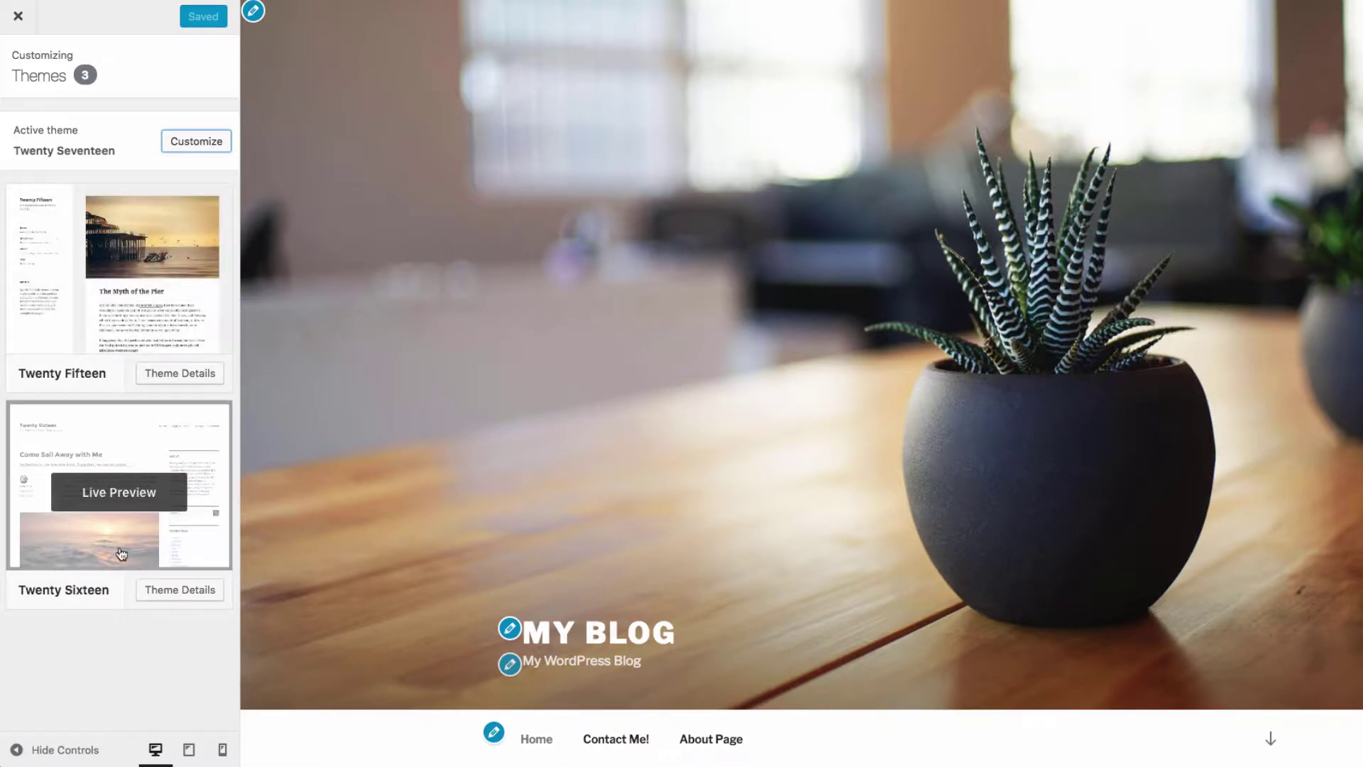
pyautogui.moveTo(119, 246)
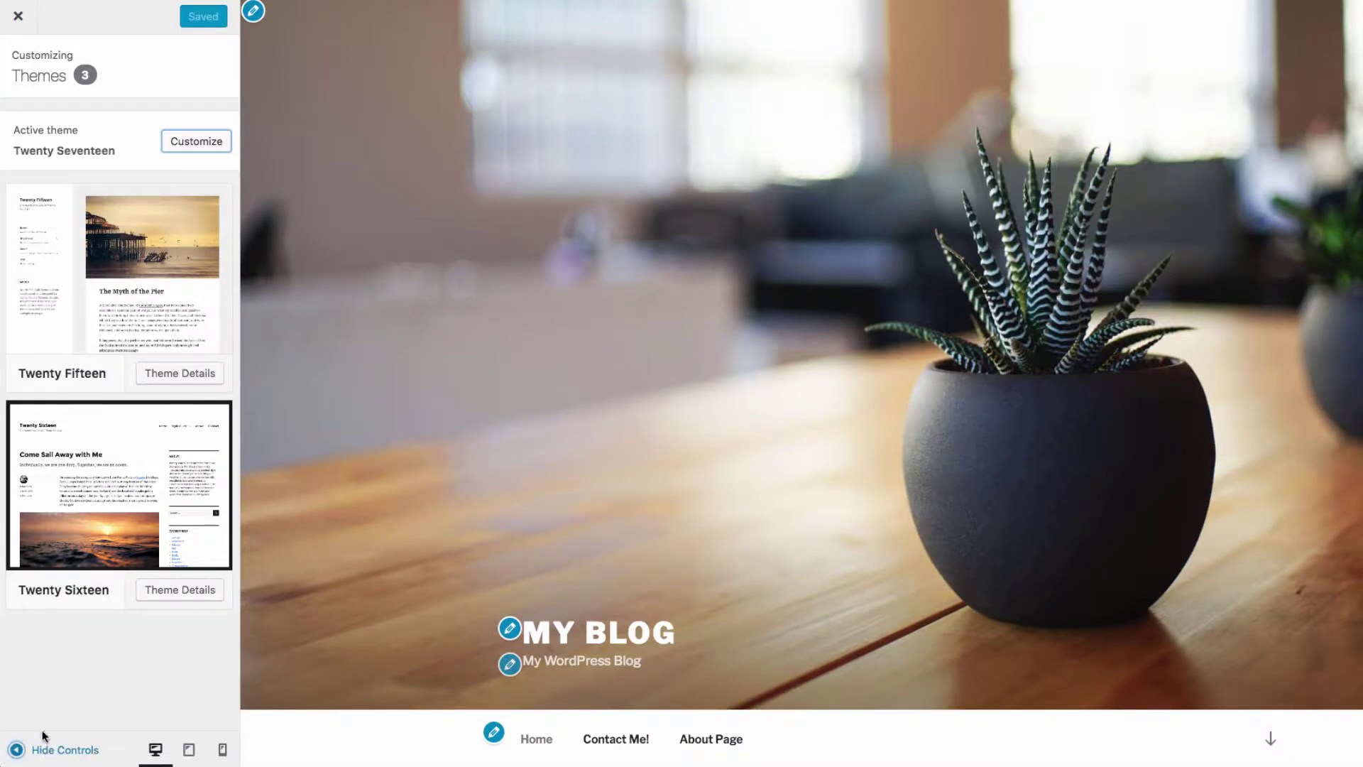
pyautogui.click(16, 22)
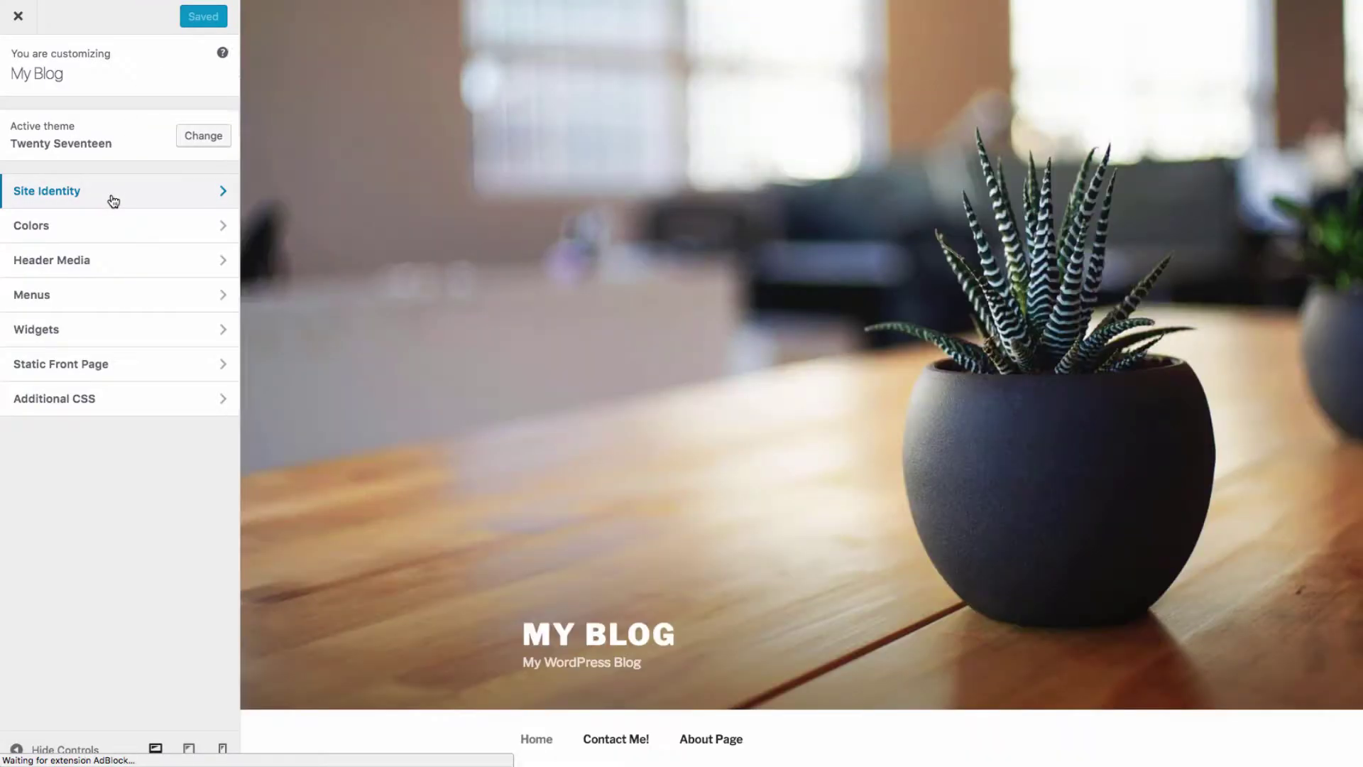
# In Site Identity, replace 'My Blog' with 'Doteasy and WordPress Site' and delete the 'My WordPress Blog' tagline.
pyautogui.click(113, 201)
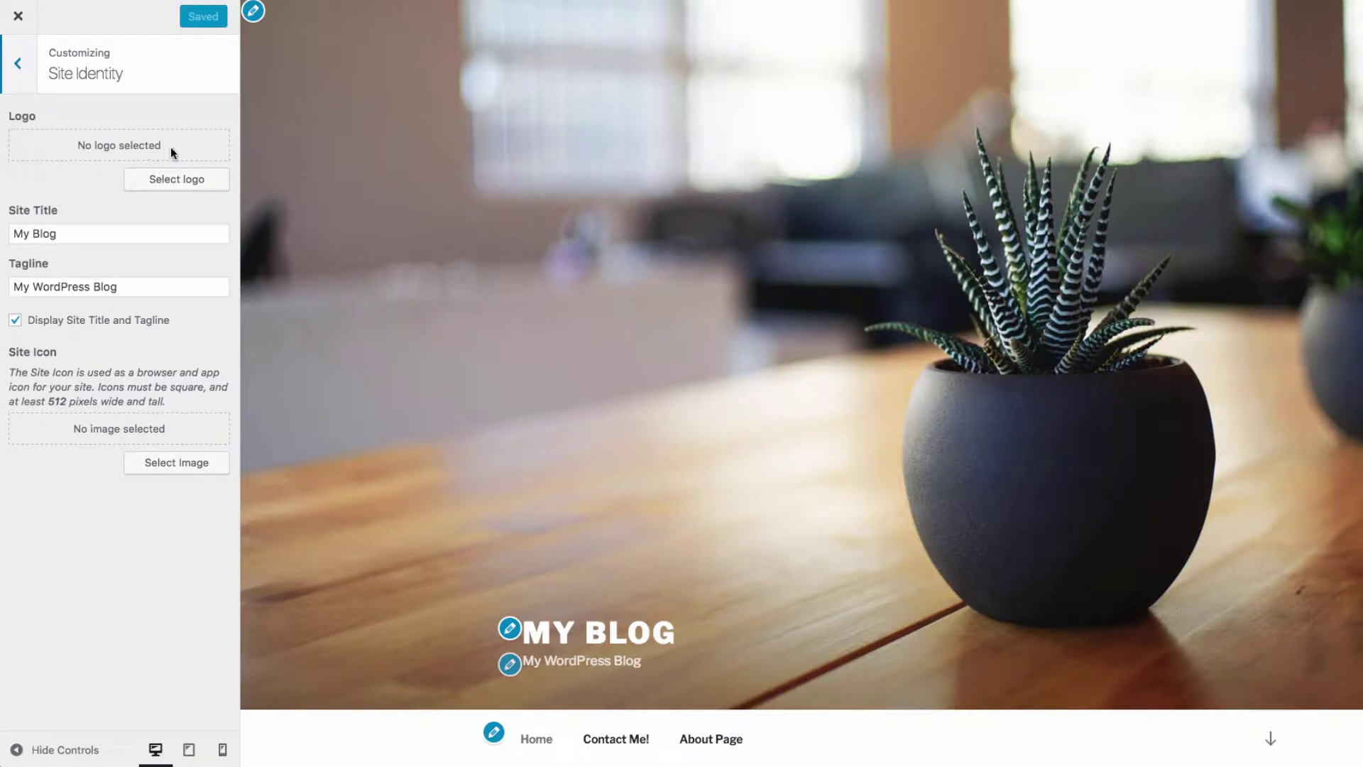
pyautogui.tripleClick(91, 237)
pyautogui.press('BackSpace')
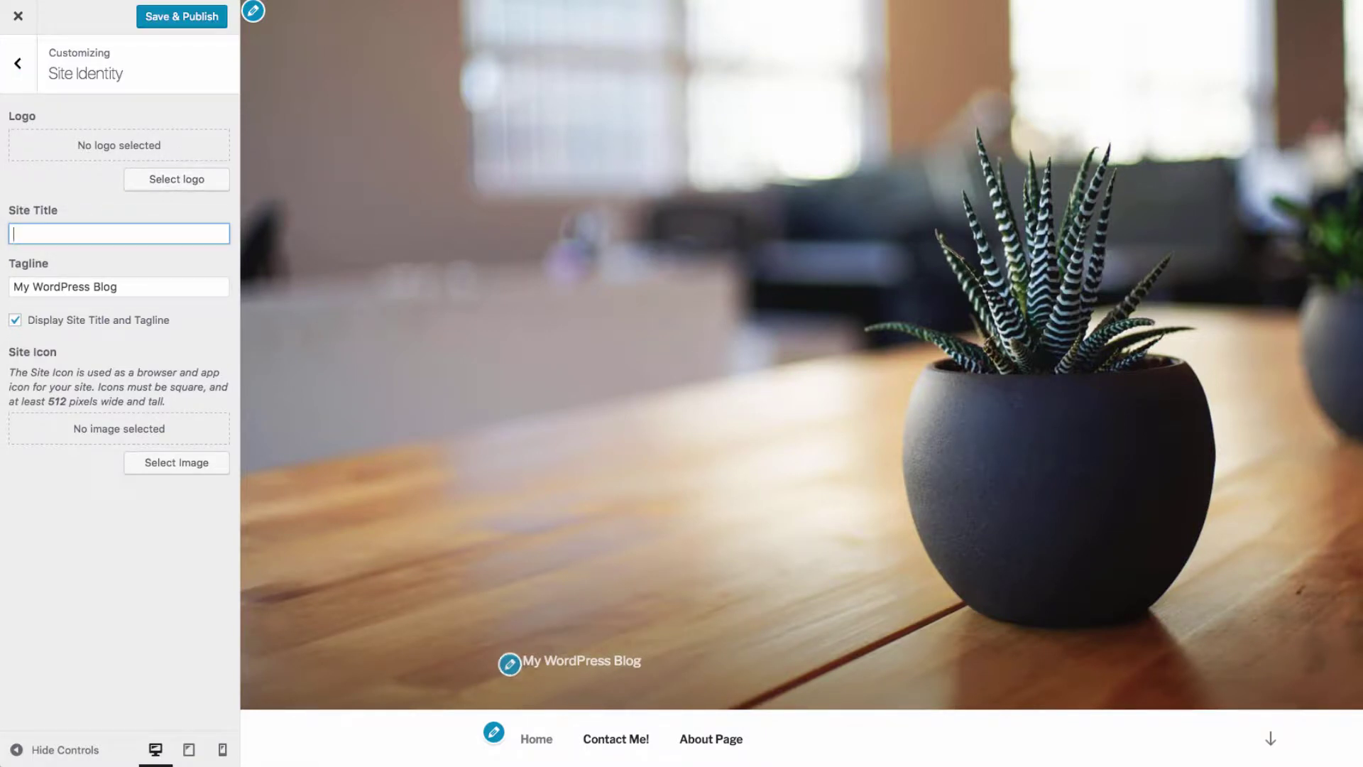
pyautogui.write('Doteasy ')
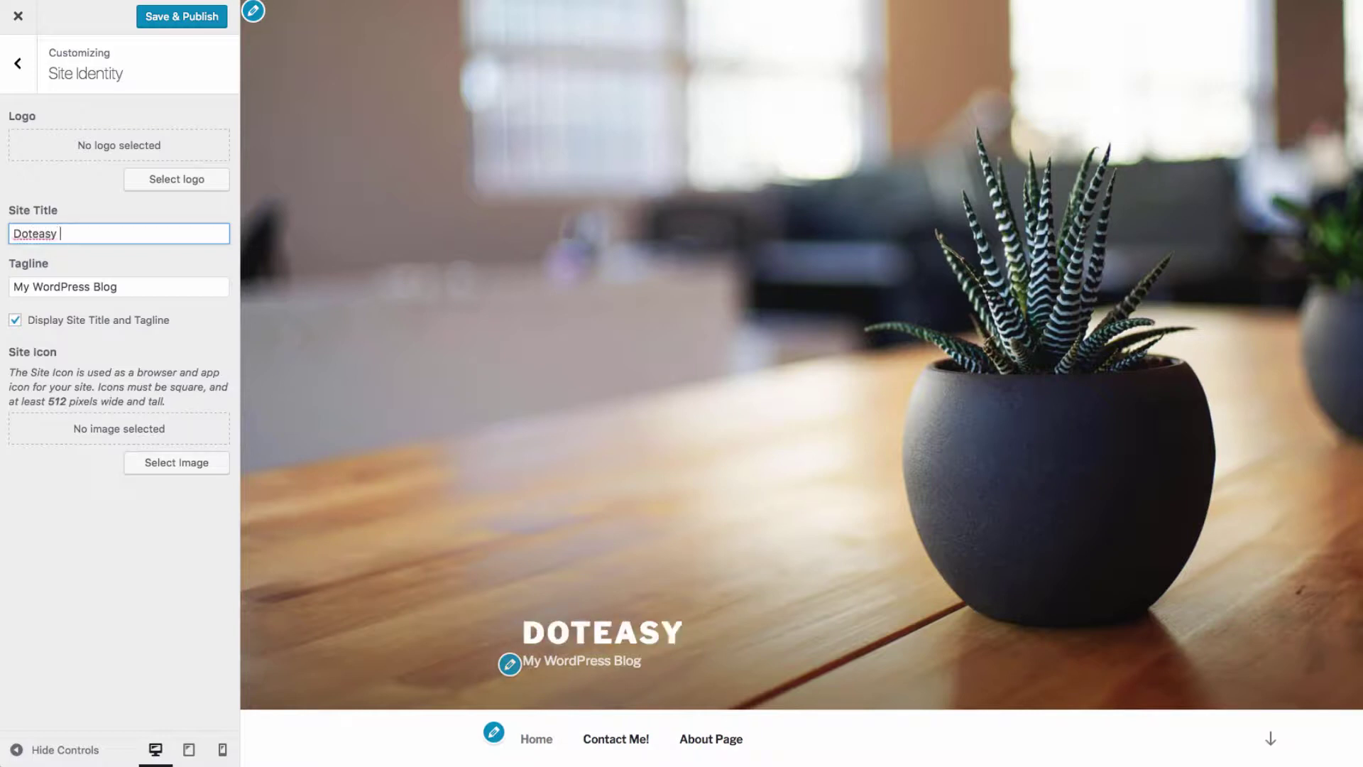
pyautogui.write('and WordP')
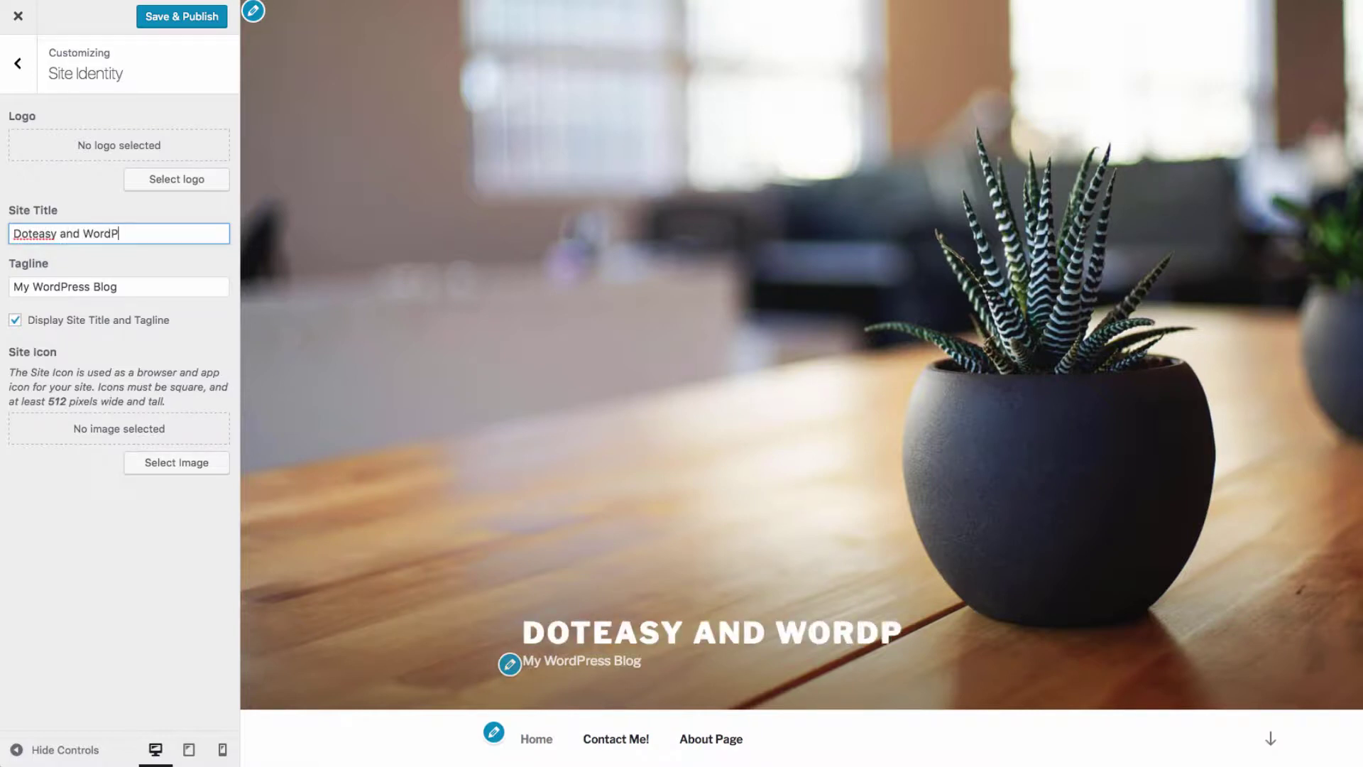
pyautogui.write('ress Site')
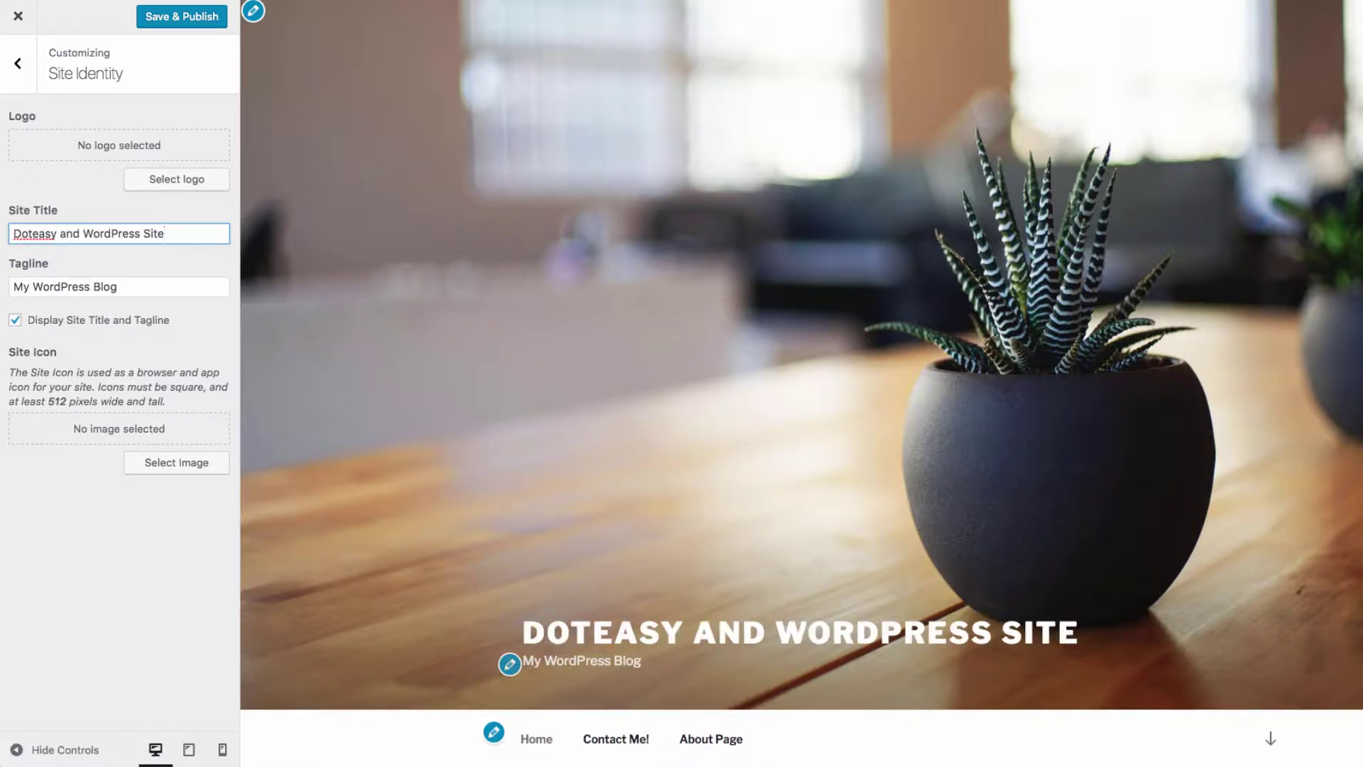
pyautogui.tripleClick(132, 287)
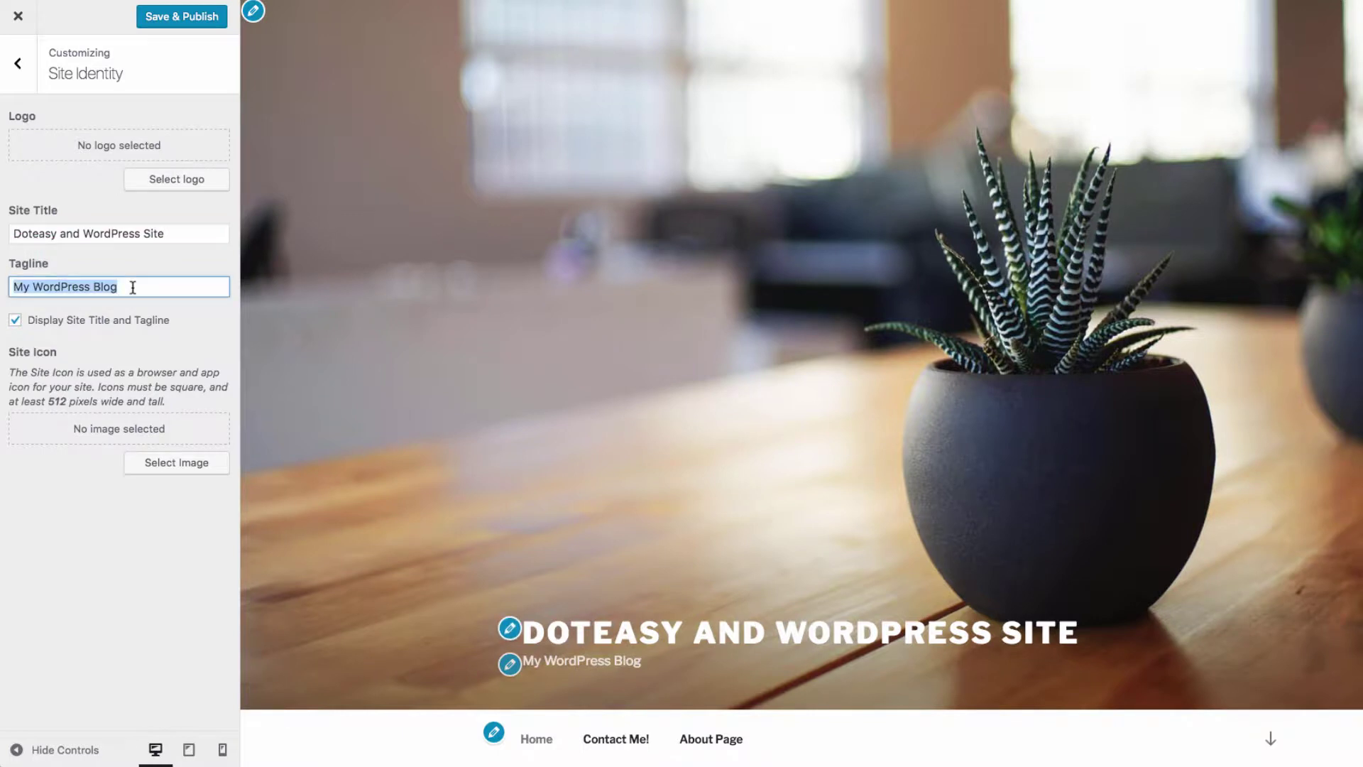
pyautogui.press('BackSpace')
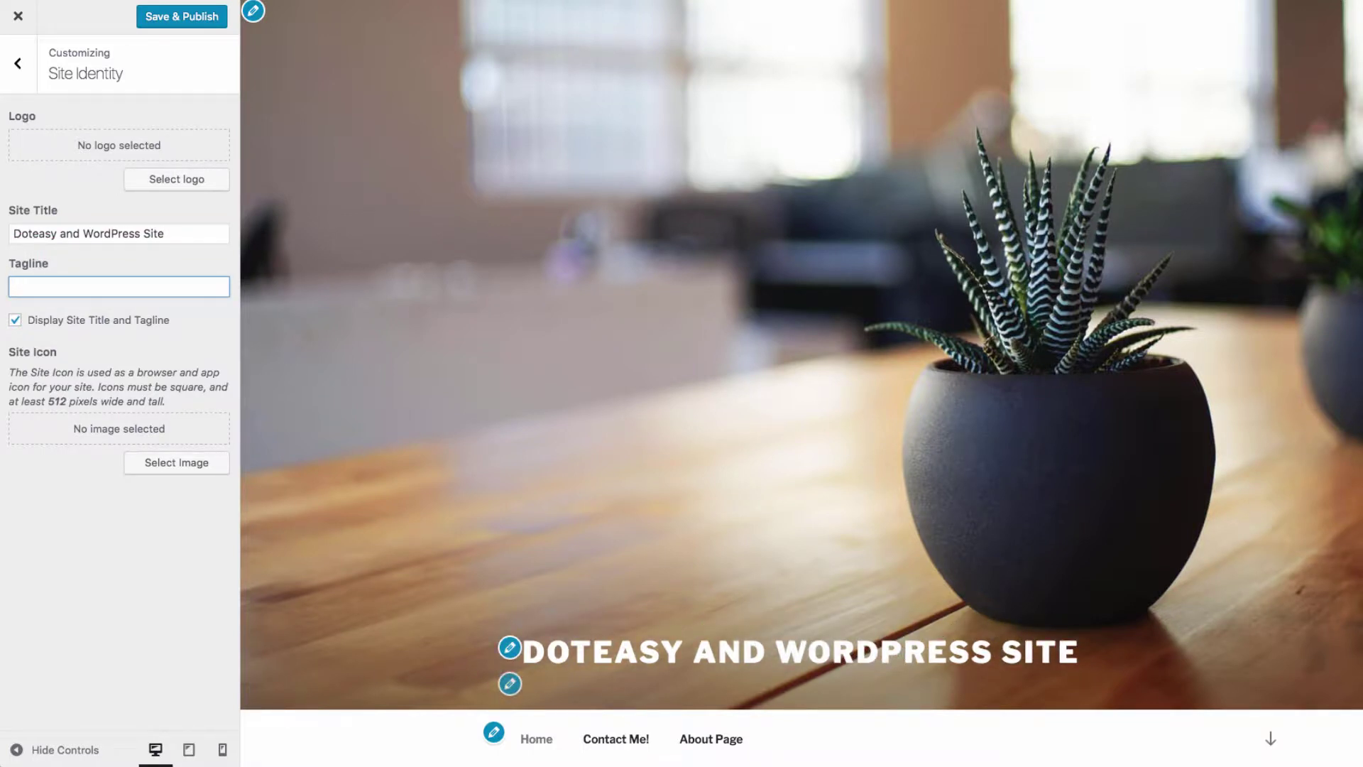
pyautogui.click(20, 65)
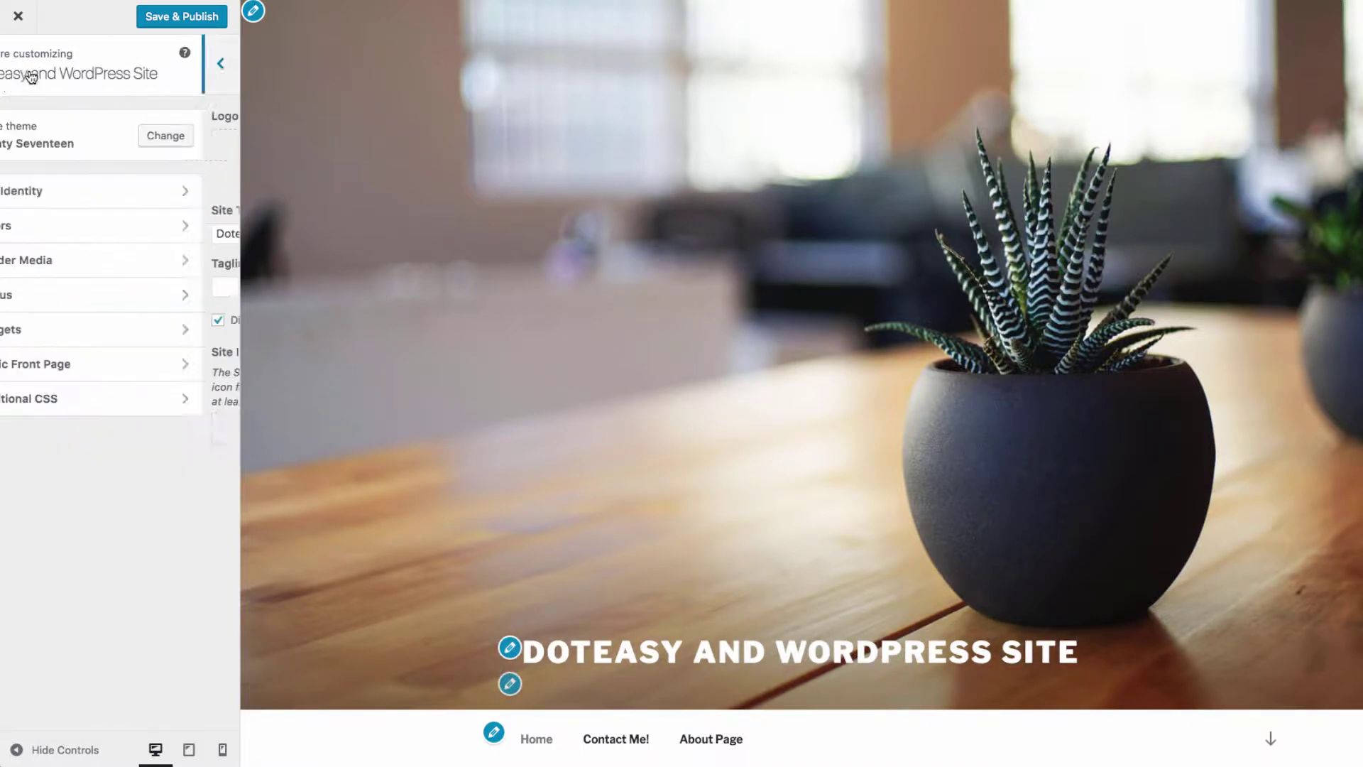
# Preview the Dark and Custom colour schemes, keep Light, then go to Header Media.
pyautogui.click(110, 229)
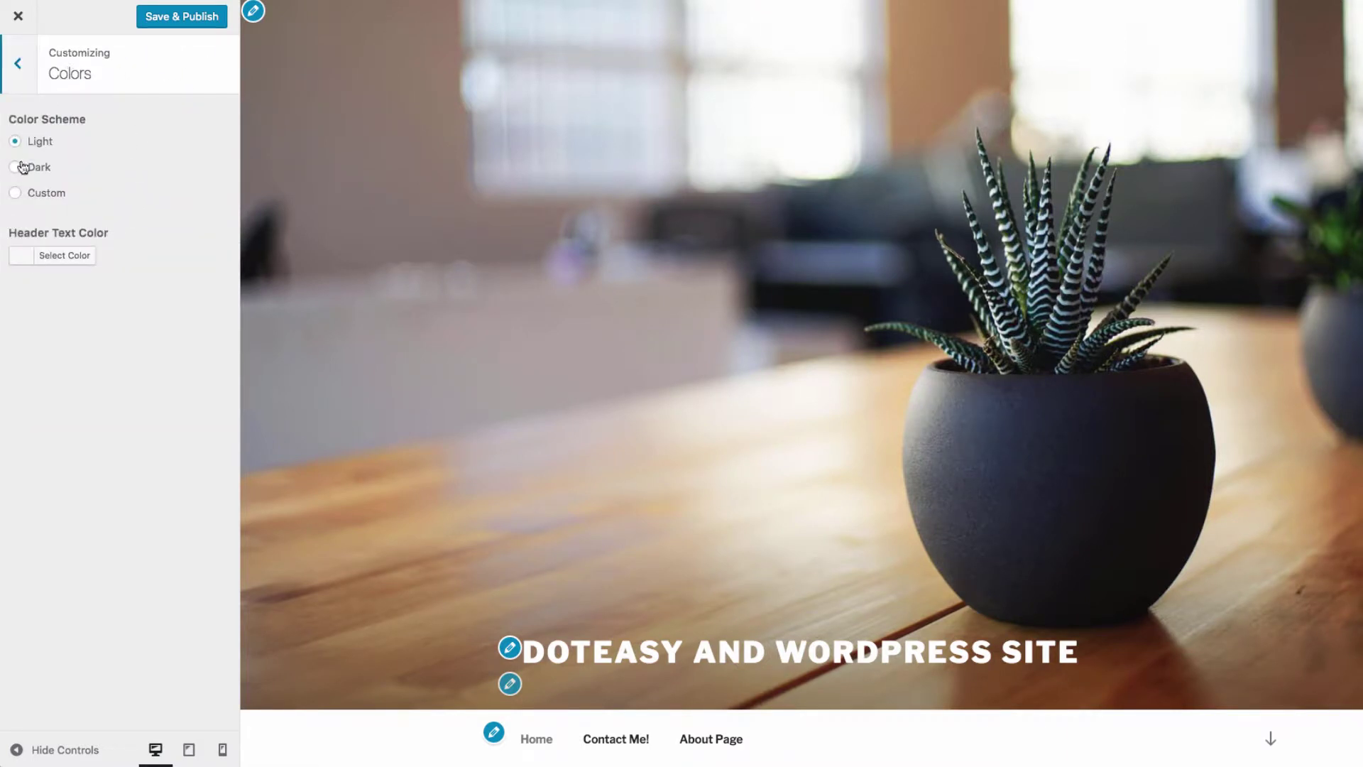
pyautogui.click(16, 167)
pyautogui.click(15, 193)
pyautogui.click(15, 167)
pyautogui.click(20, 143)
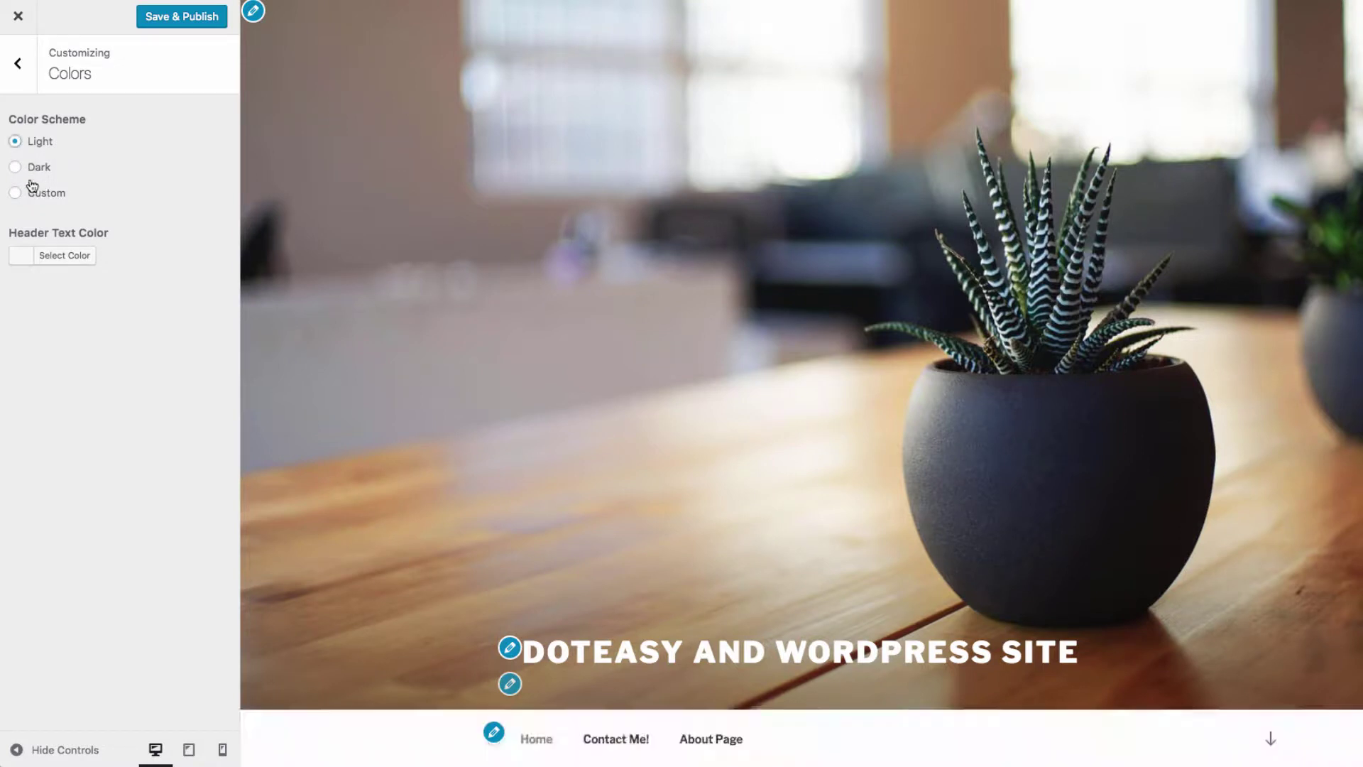
pyautogui.click(52, 261)
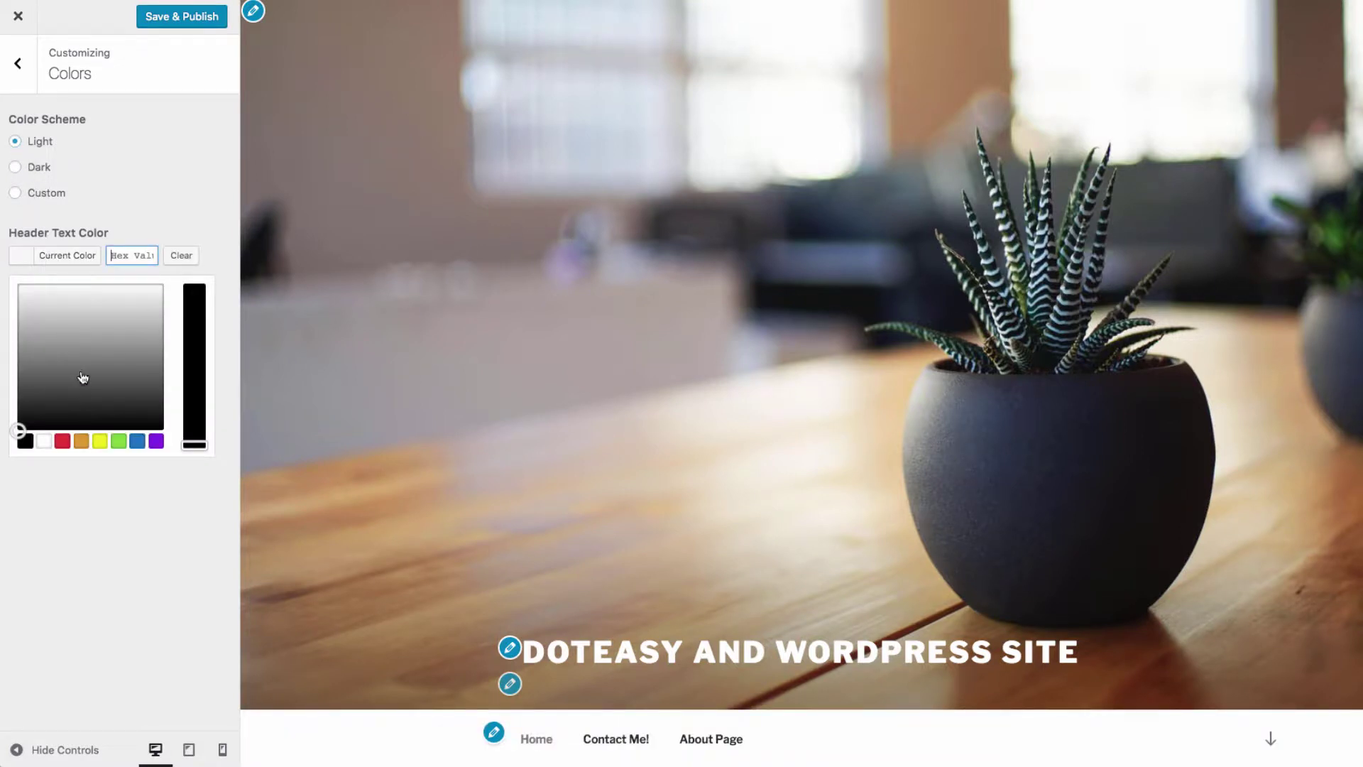
pyautogui.click(29, 75)
pyautogui.click(95, 262)
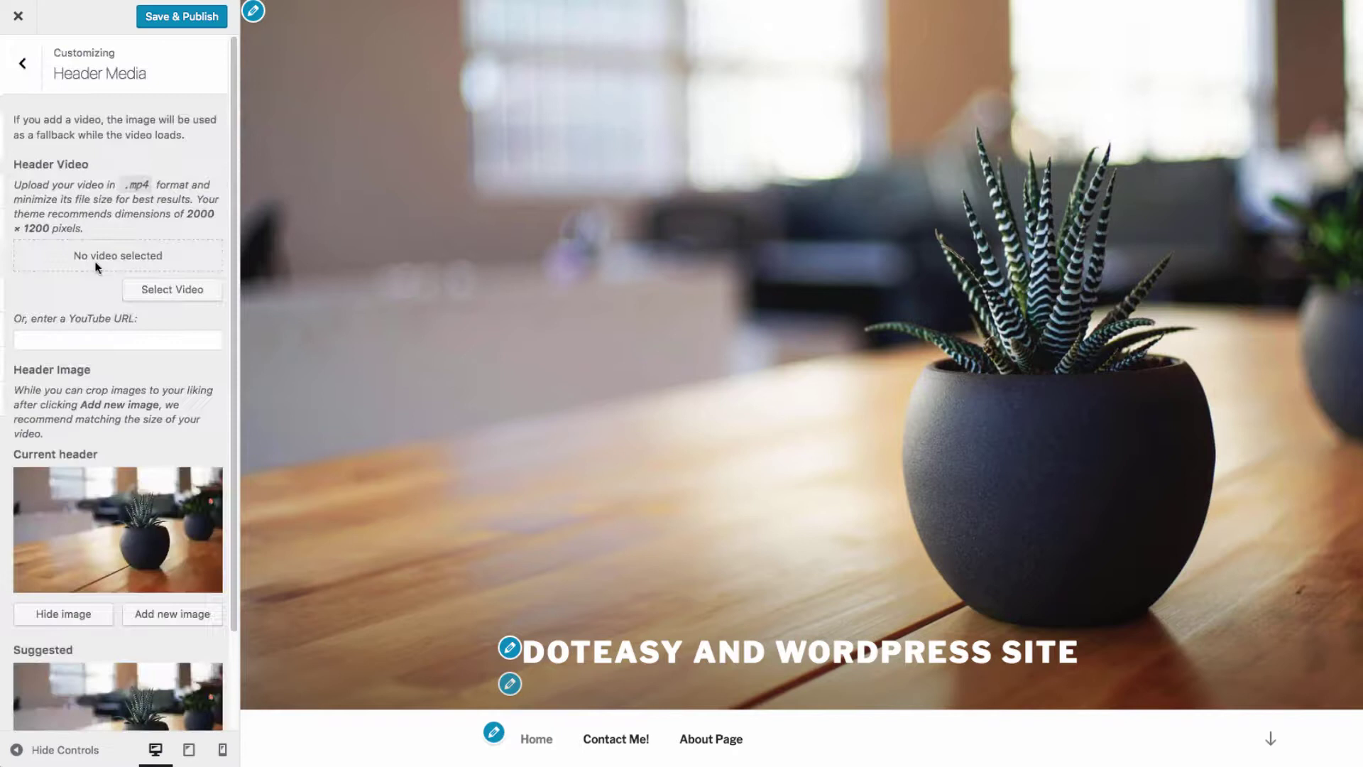
# Review the Header Video and Header Image options, leaving the potted-plant header unchanged.
pyautogui.click(128, 339)
pyautogui.scroll(-3, 114, 256)
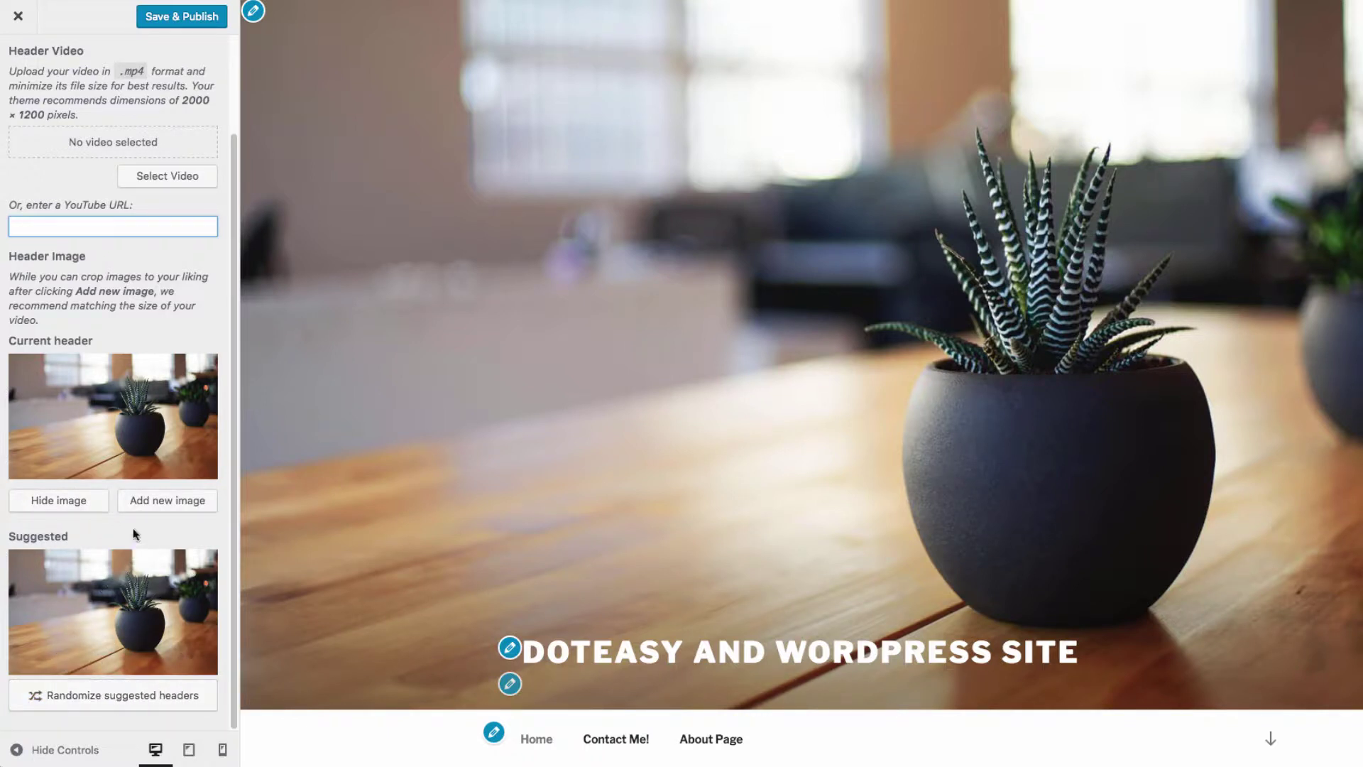
pyautogui.scroll(3, 29, 82)
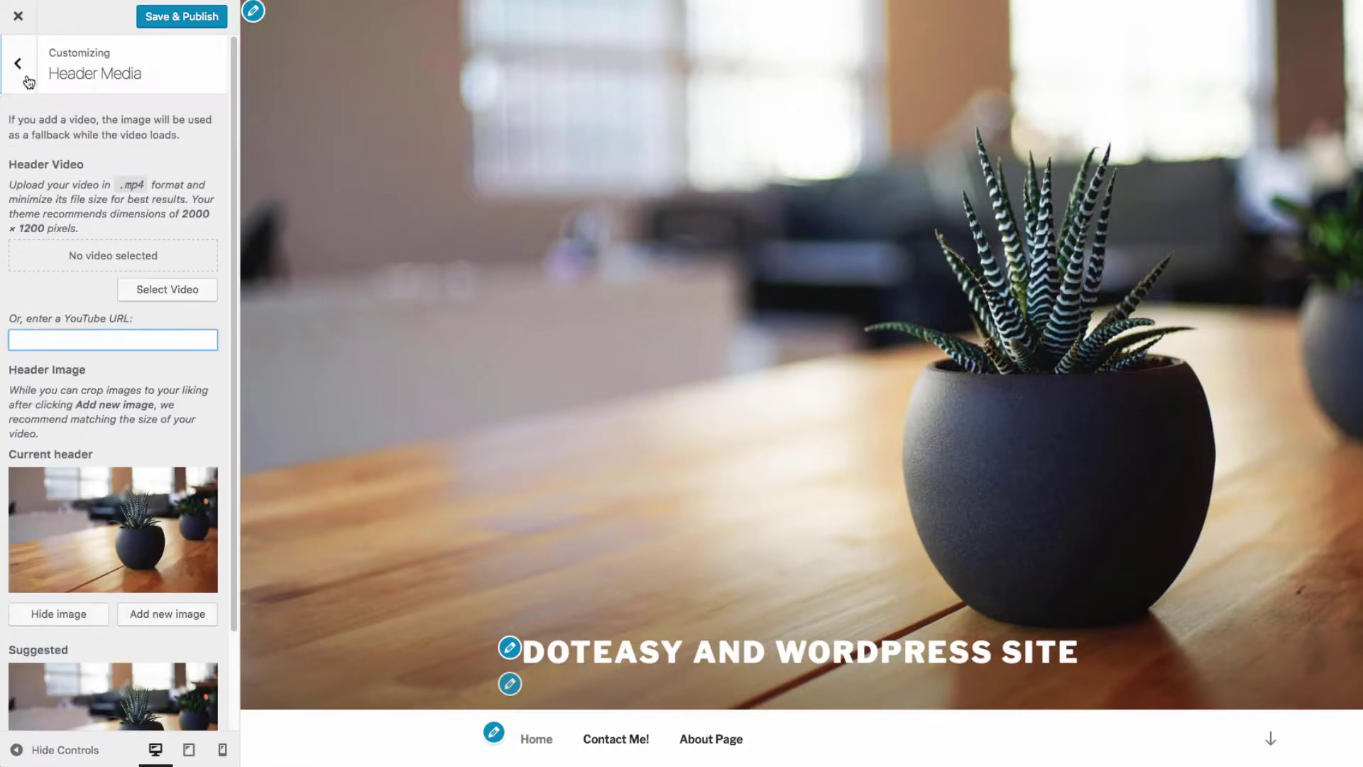
# Edit the Navigation Menu (Home, Contact Me!, About Page) to auto-add new top-level pages.
pyautogui.click(19, 67)
pyautogui.click(95, 295)
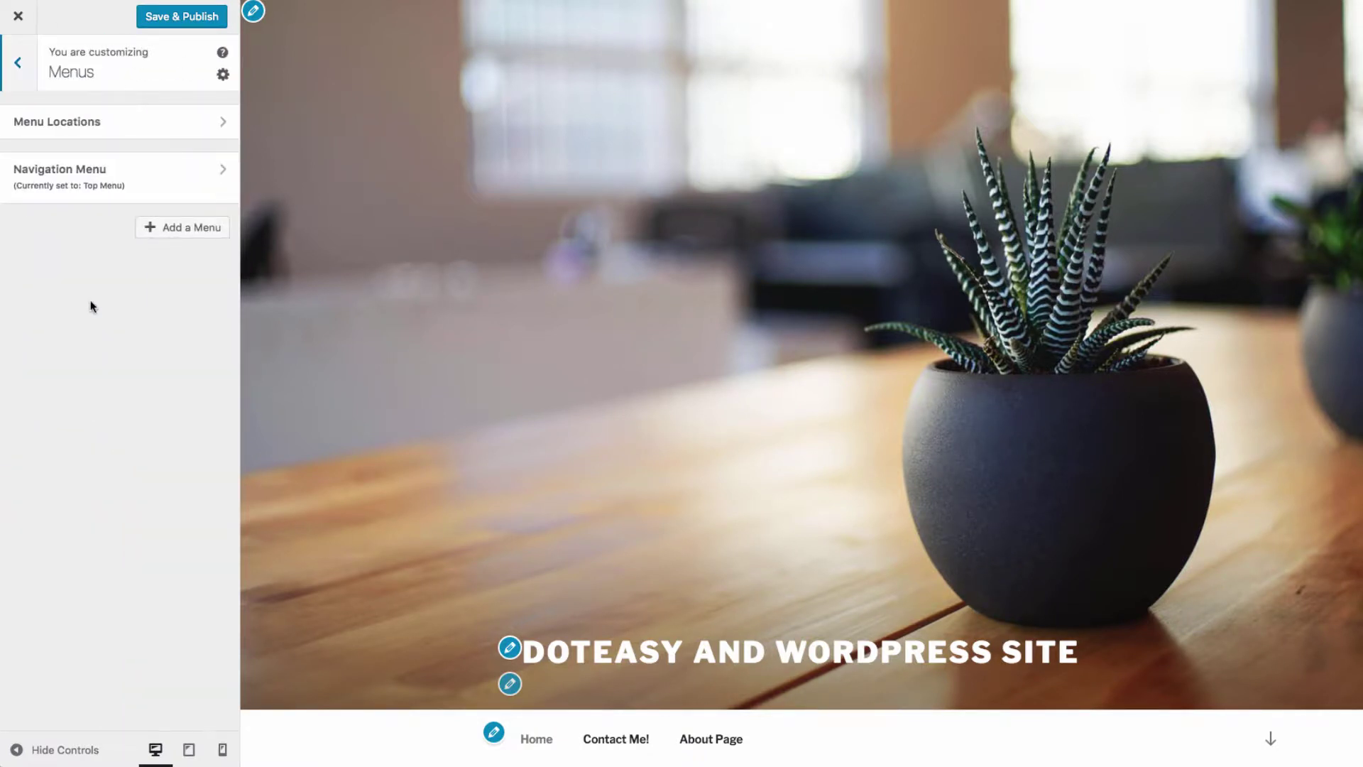
pyautogui.click(136, 176)
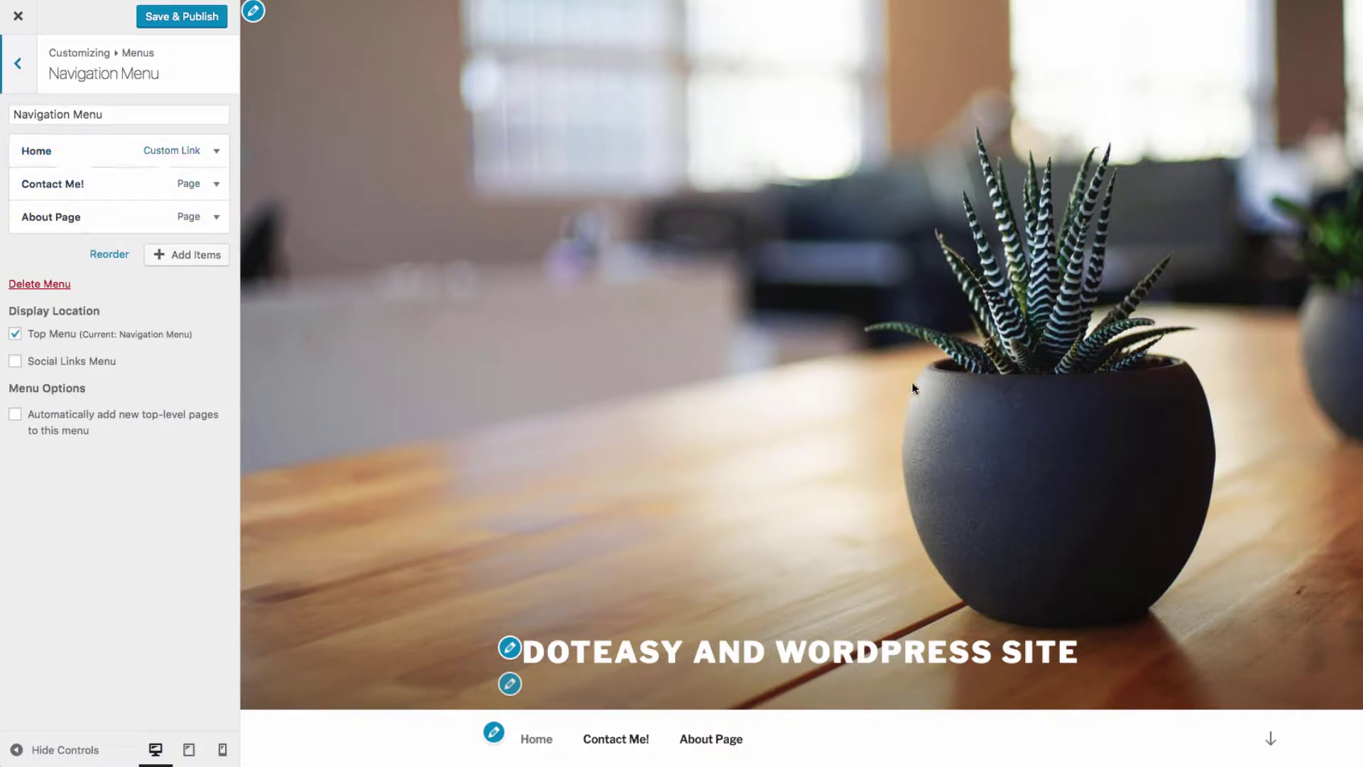
pyautogui.scroll(-3, 938, 398)
pyautogui.scroll(-4, 941, 395)
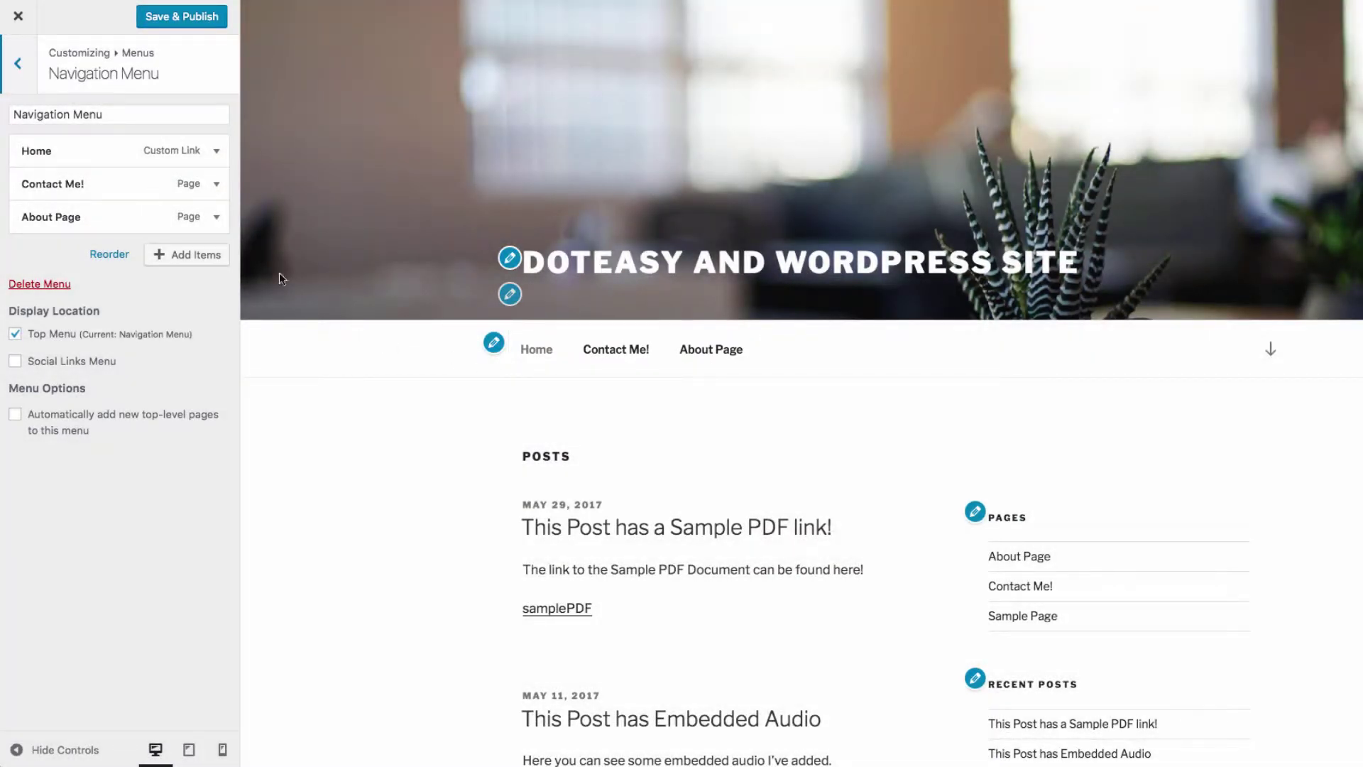
pyautogui.click(198, 256)
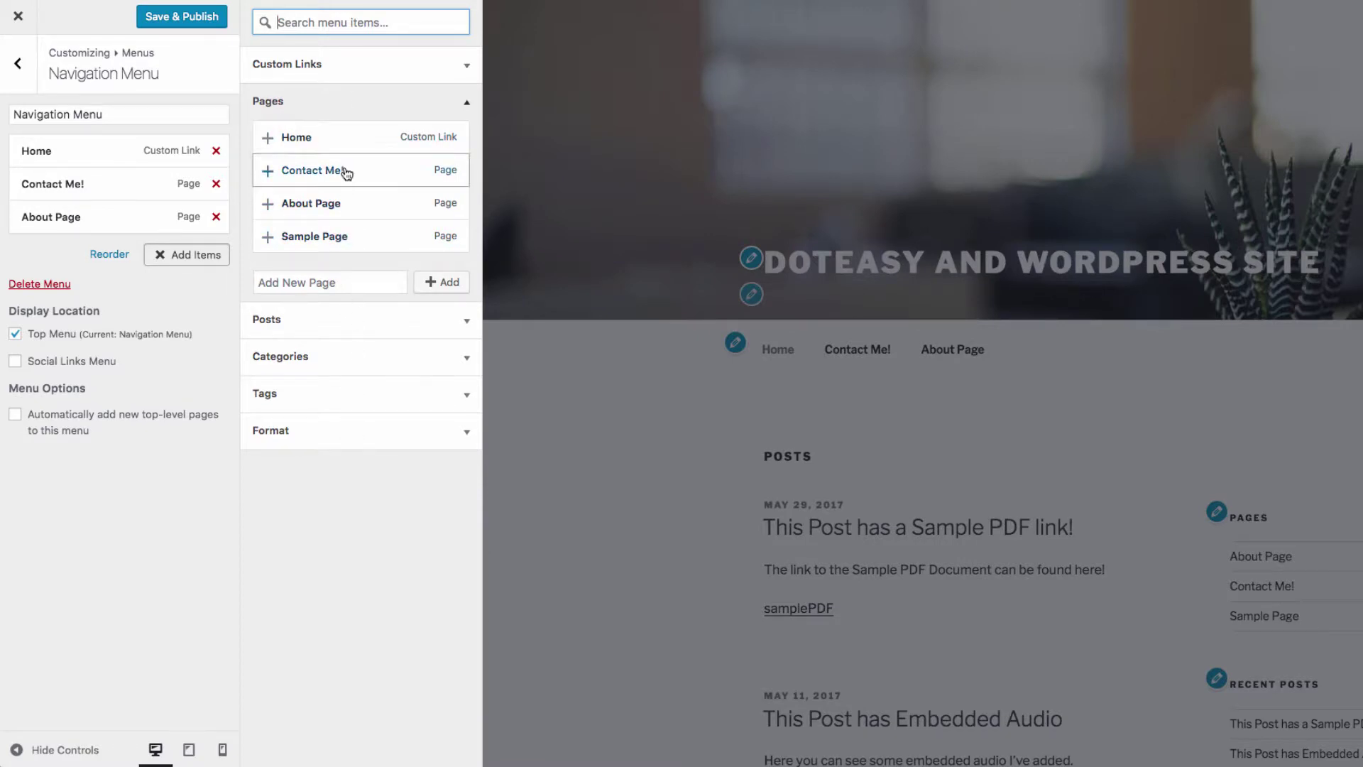
pyautogui.click(427, 72)
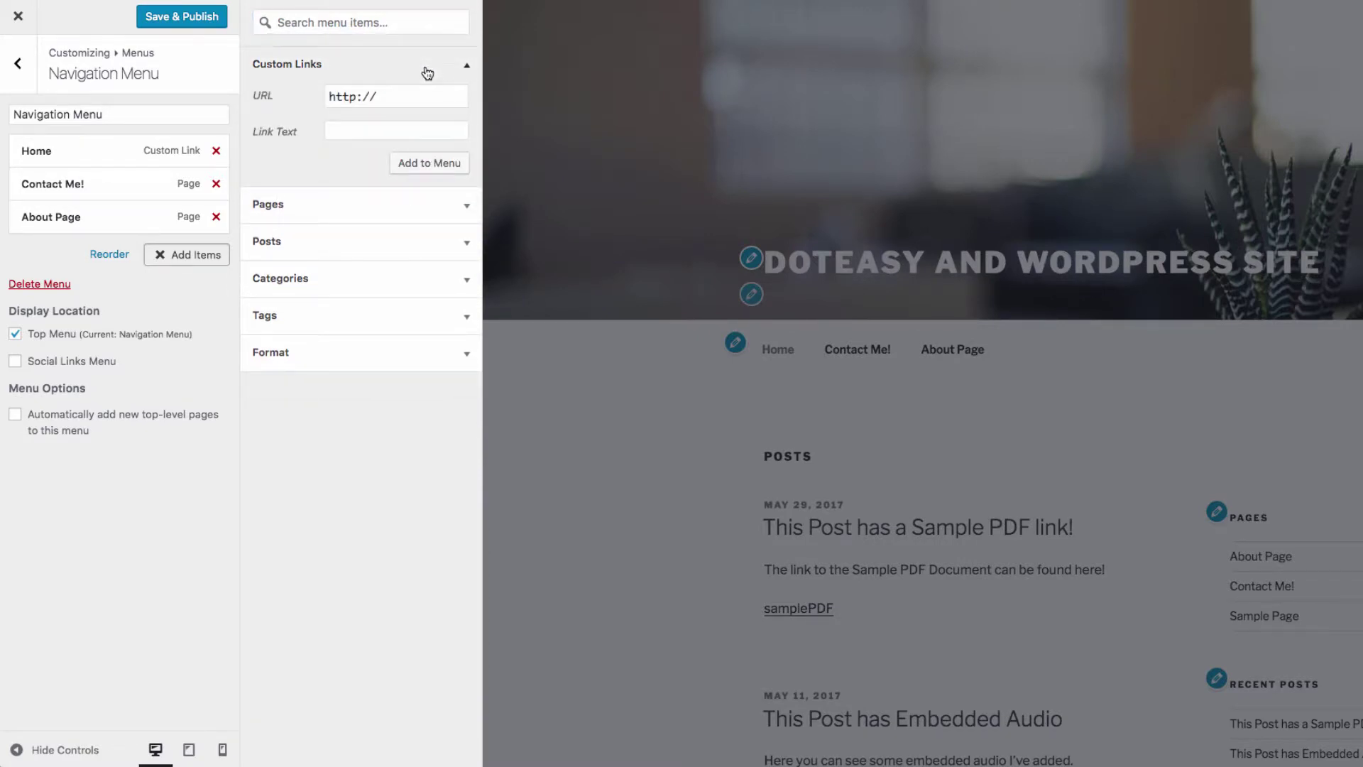
pyautogui.click(426, 71)
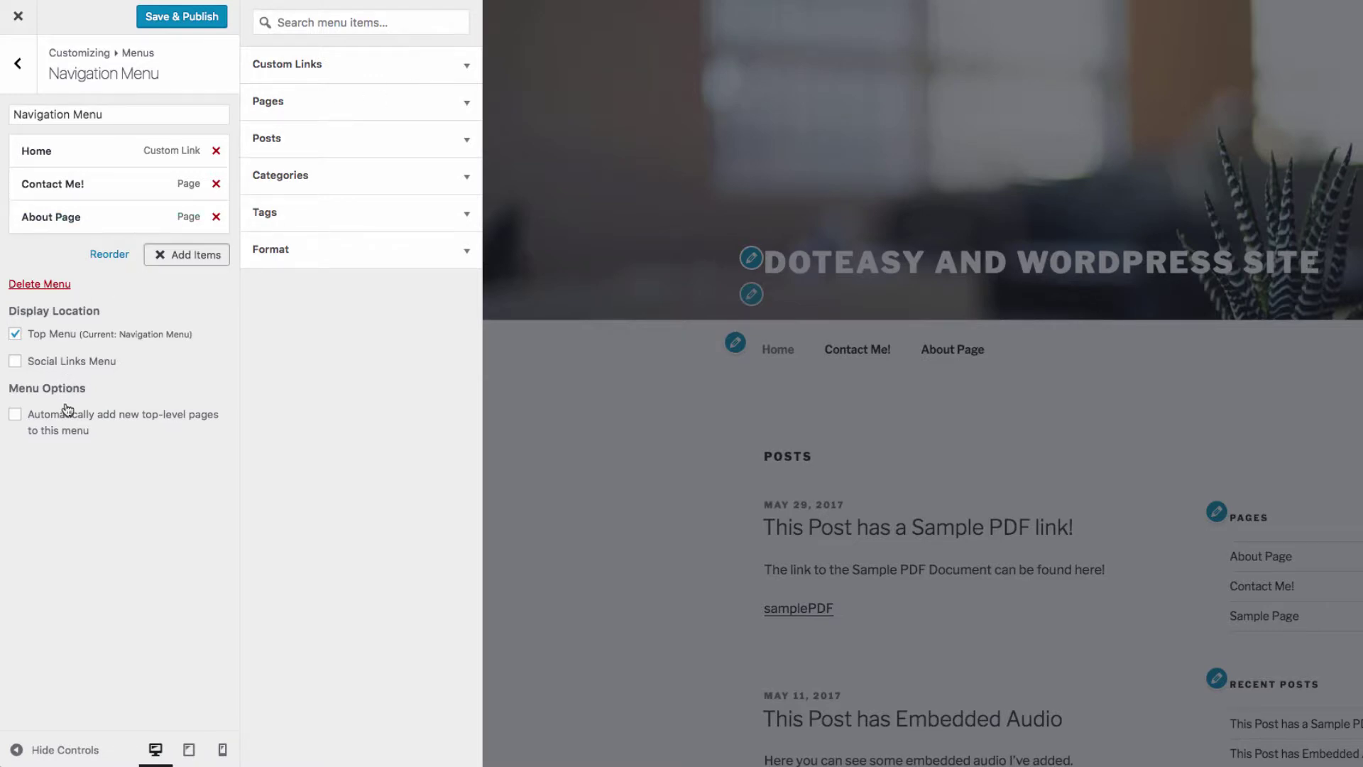
pyautogui.click(17, 418)
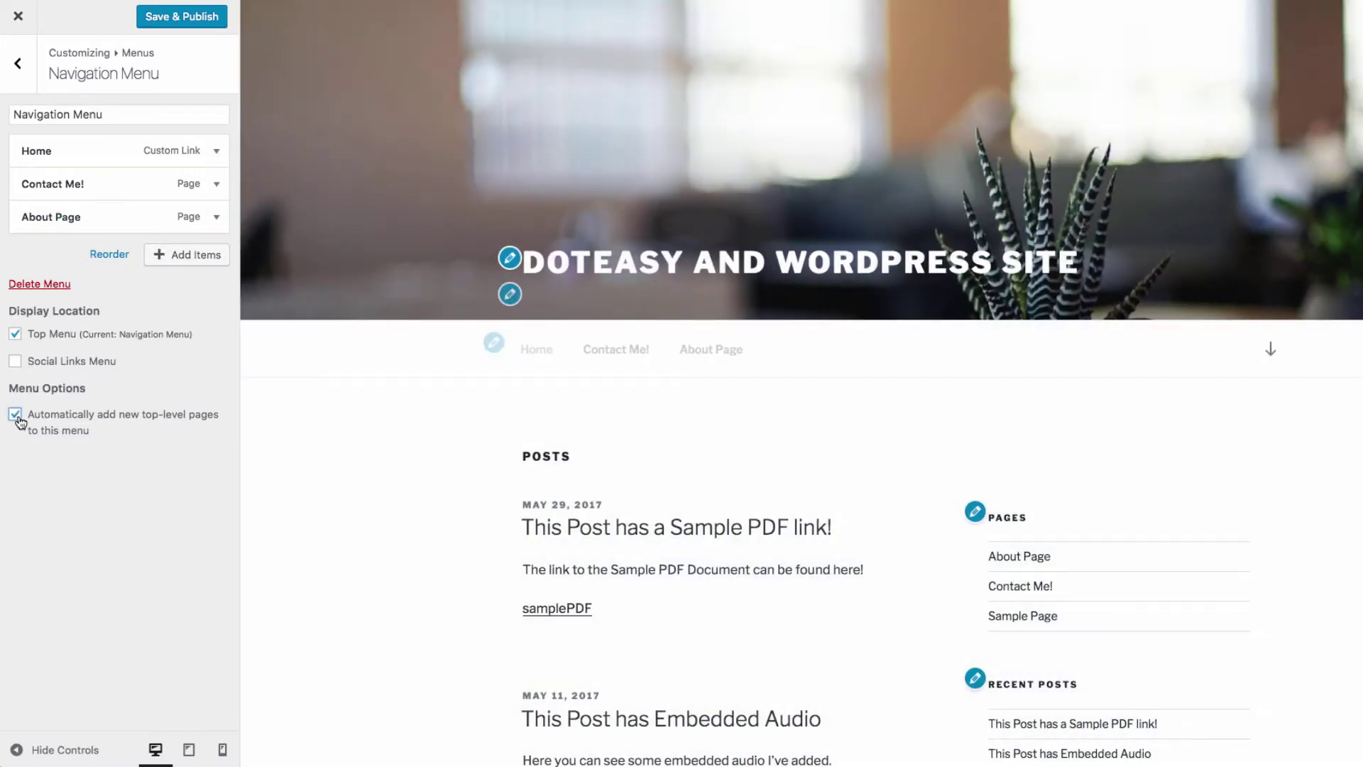
pyautogui.click(18, 63)
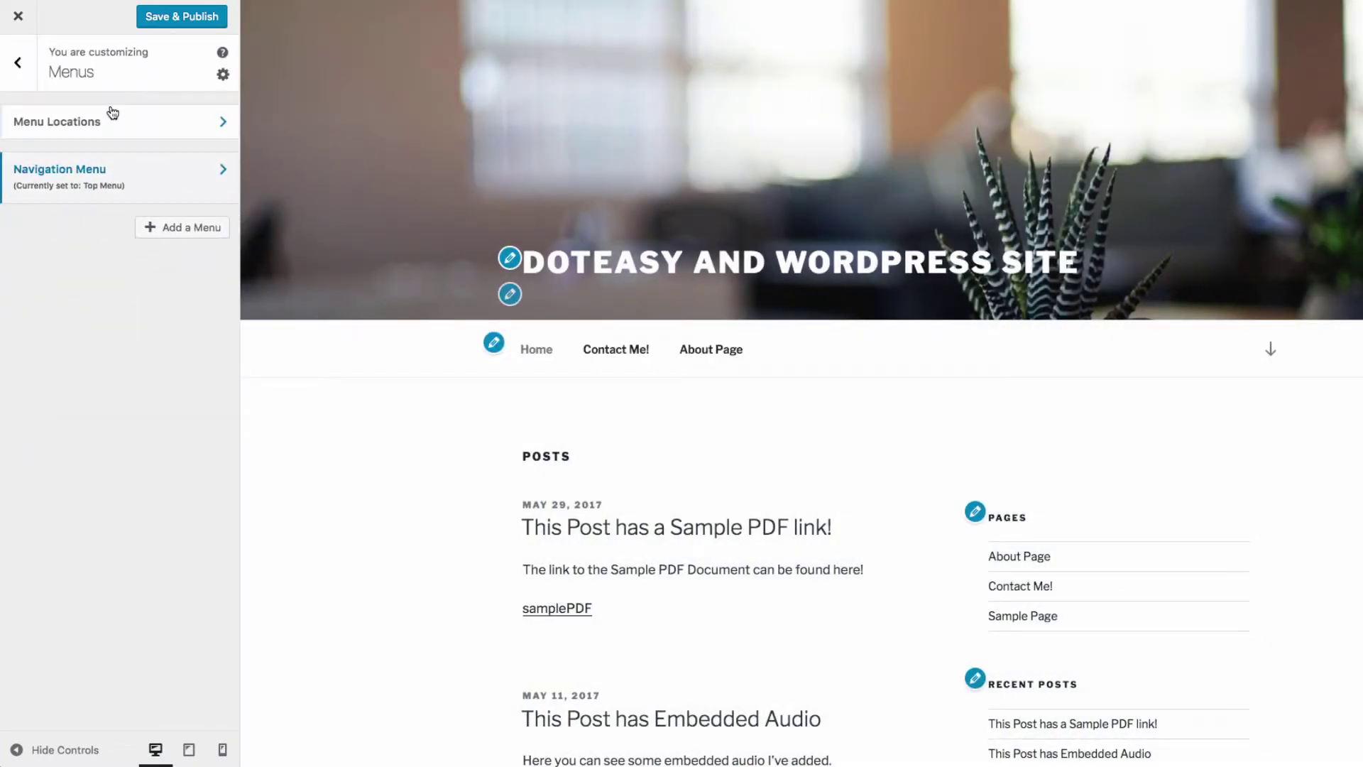
# In the Sidebar widgets, inspect Pages, Recent Posts and Recent Comments, then move Categories above Search.
pyautogui.click(18, 62)
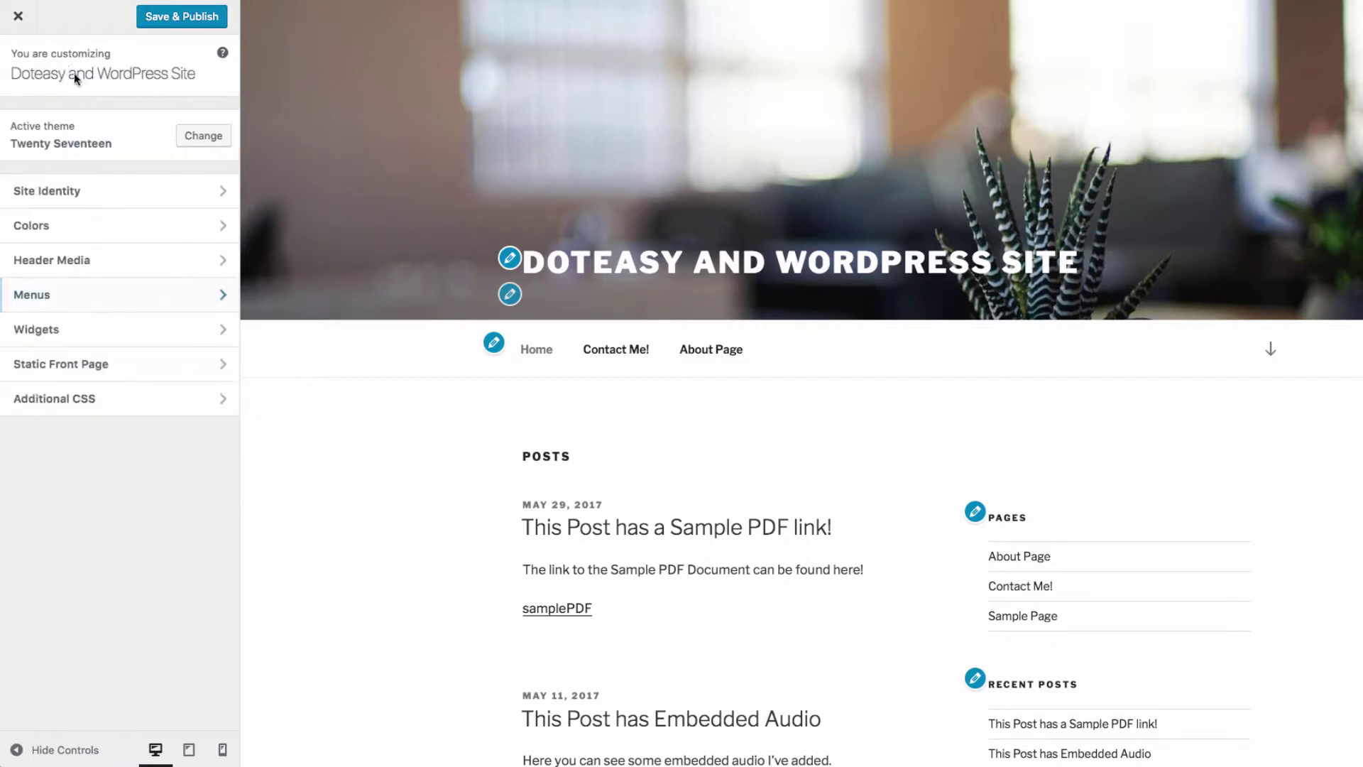
pyautogui.click(182, 341)
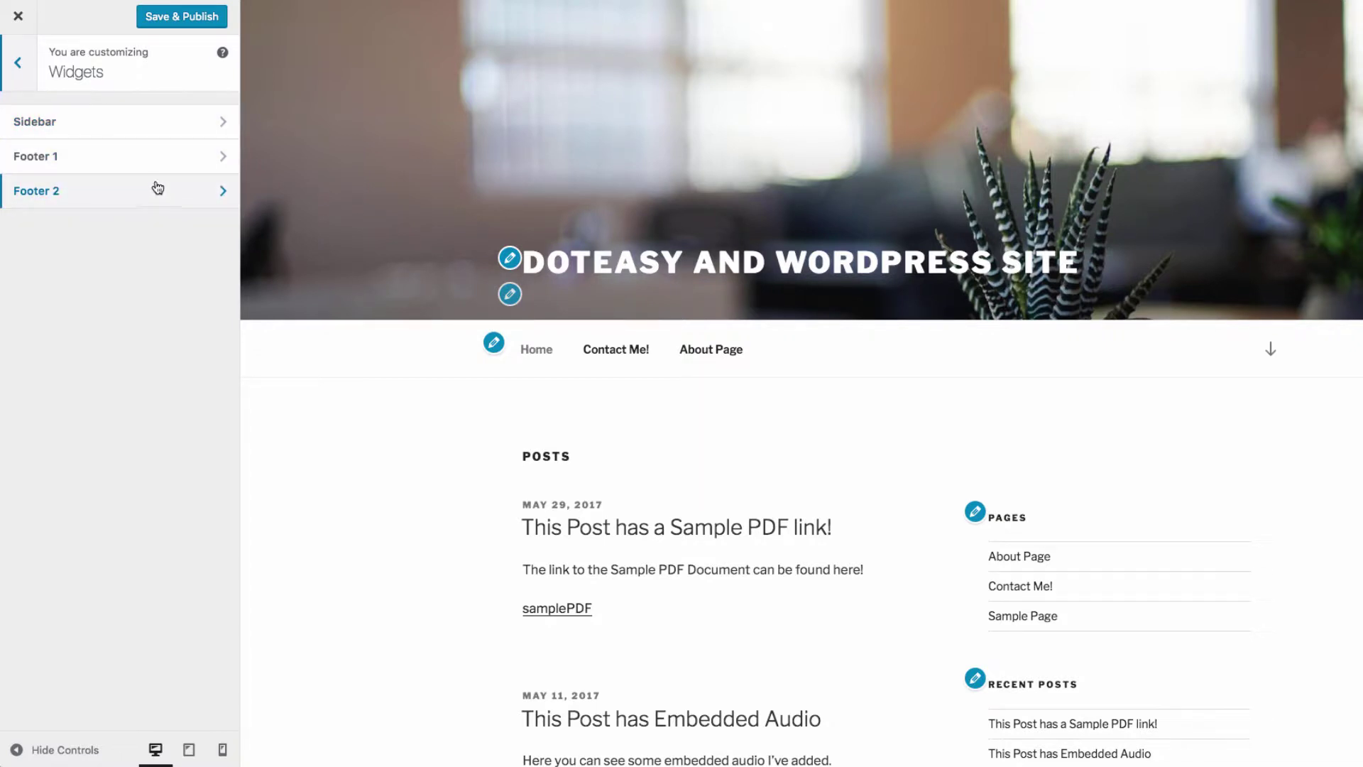
pyautogui.click(180, 128)
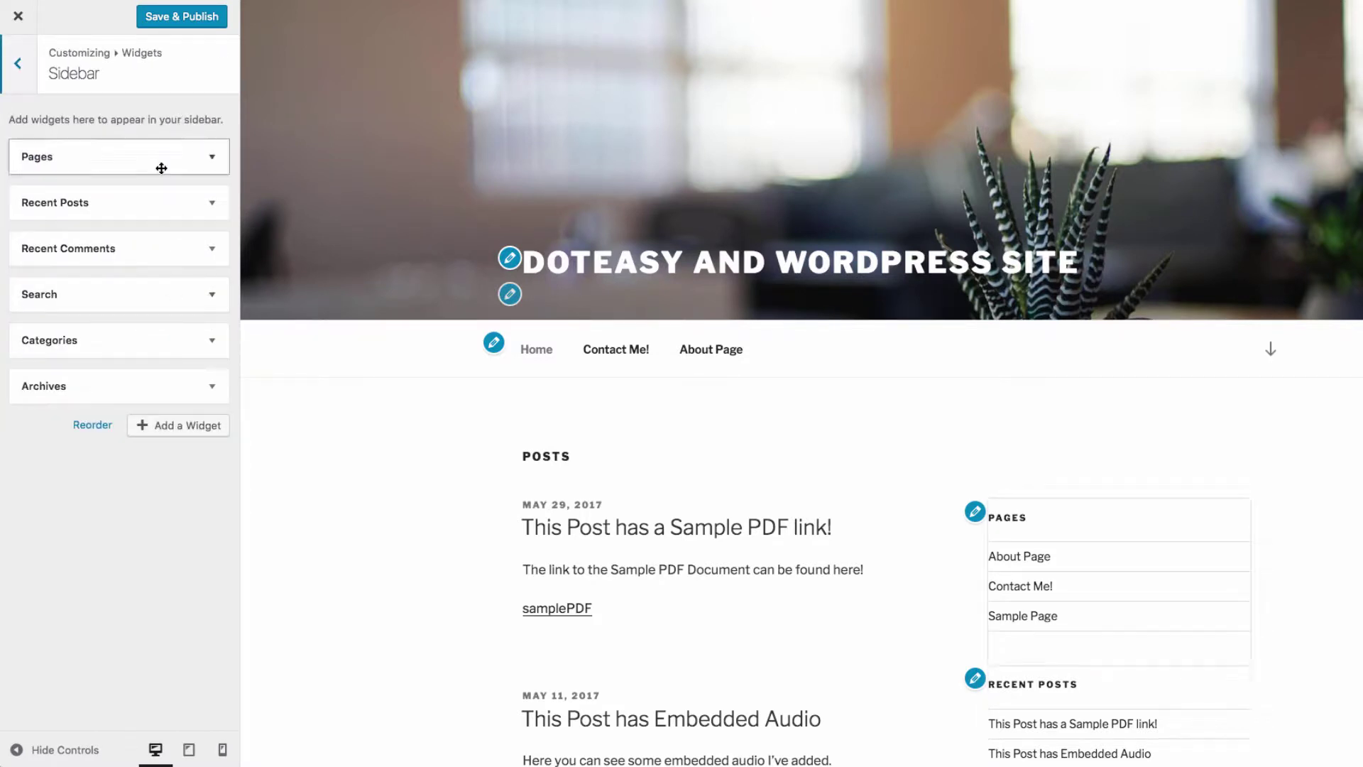
pyautogui.click(212, 156)
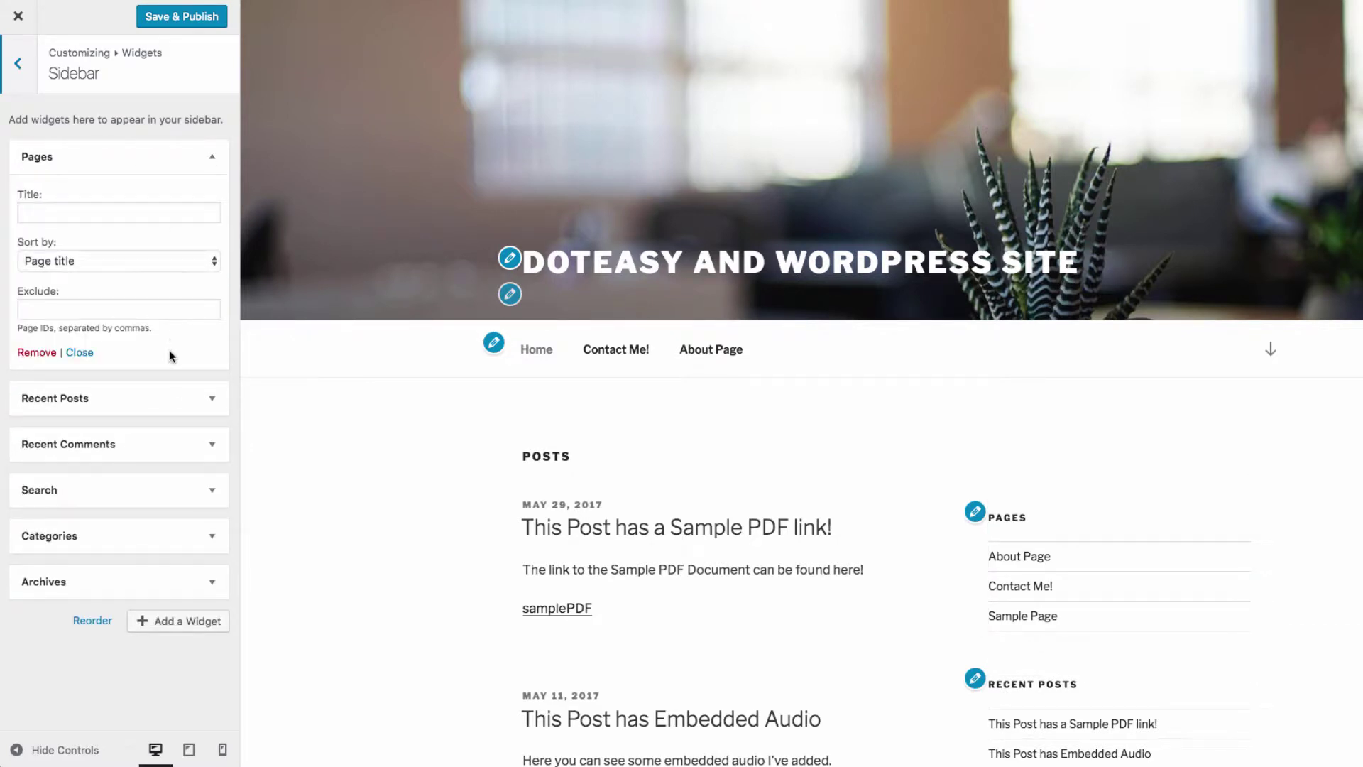
pyautogui.click(214, 158)
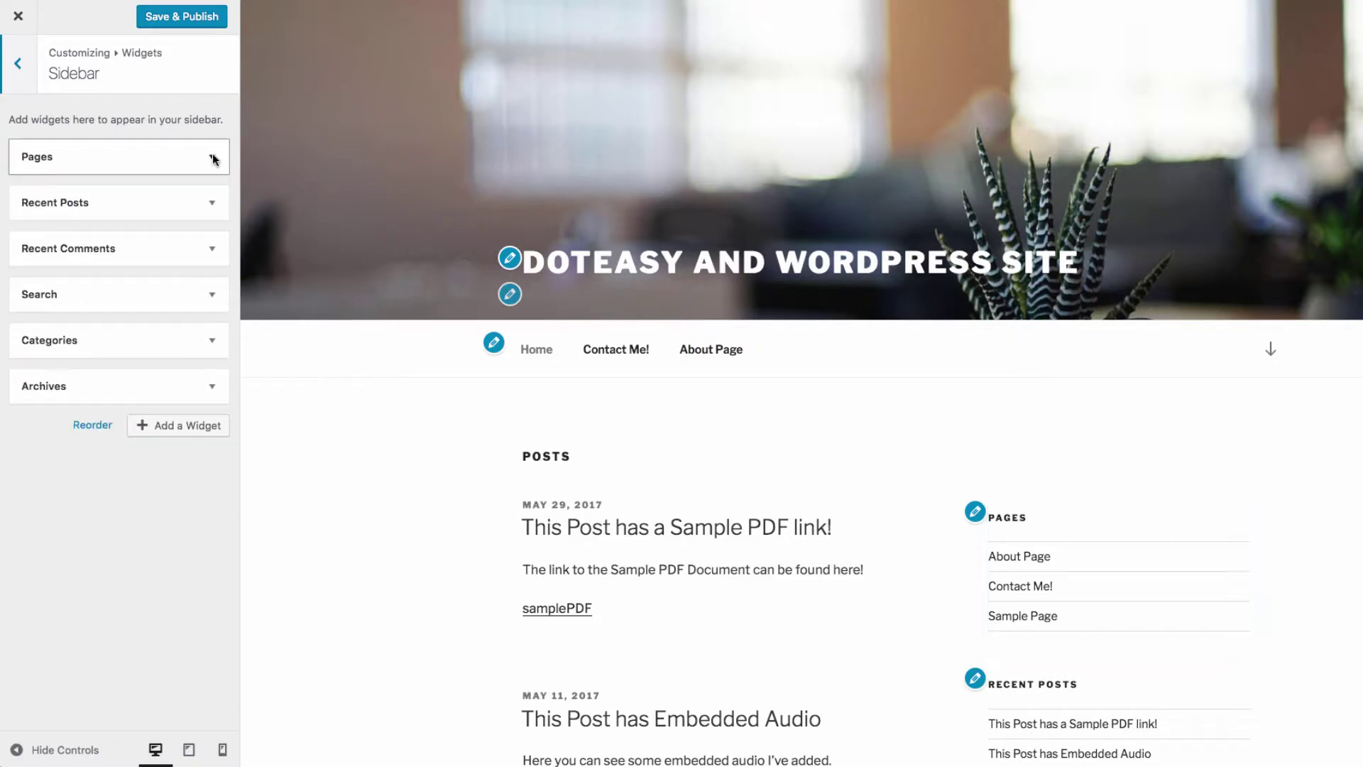
pyautogui.click(213, 202)
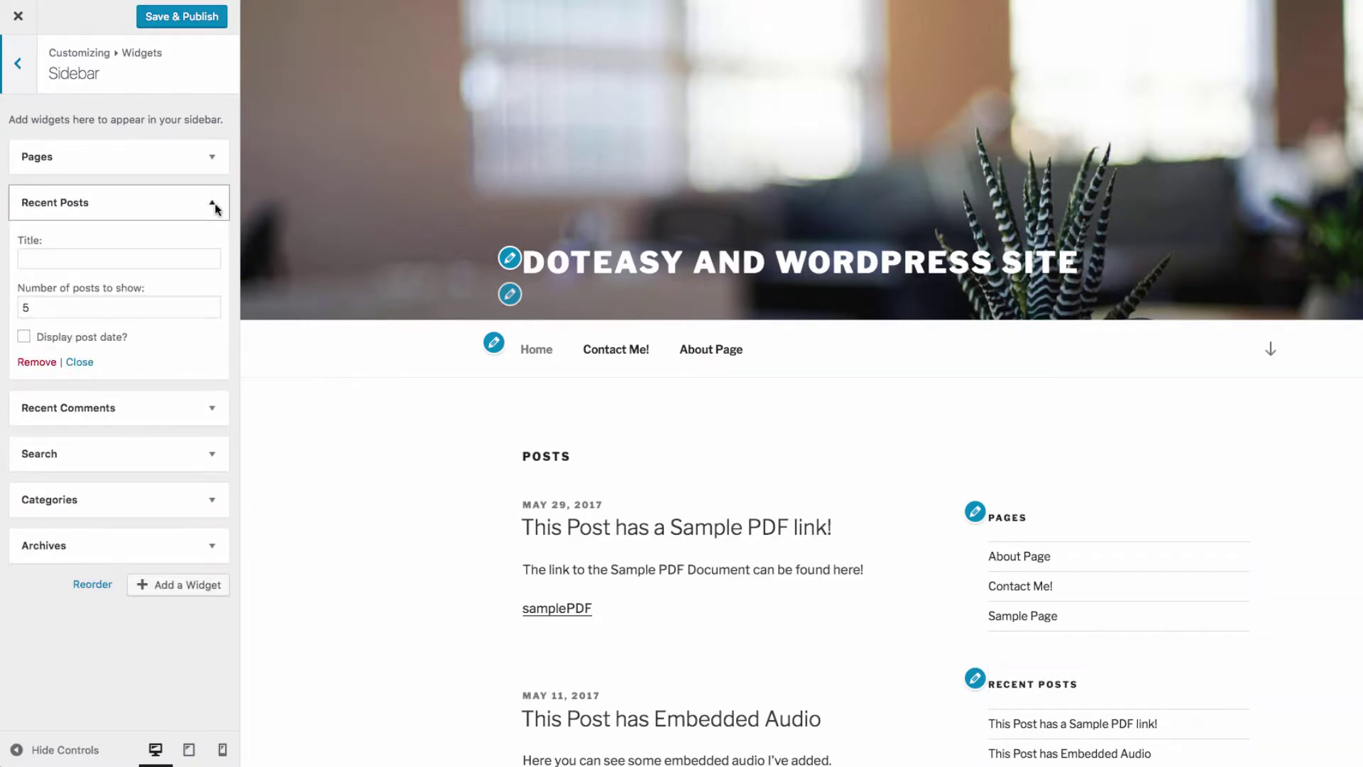
pyautogui.click(215, 207)
pyautogui.click(213, 253)
pyautogui.click(213, 253)
pyautogui.moveTo(100, 341); pyautogui.dragTo(96, 290)
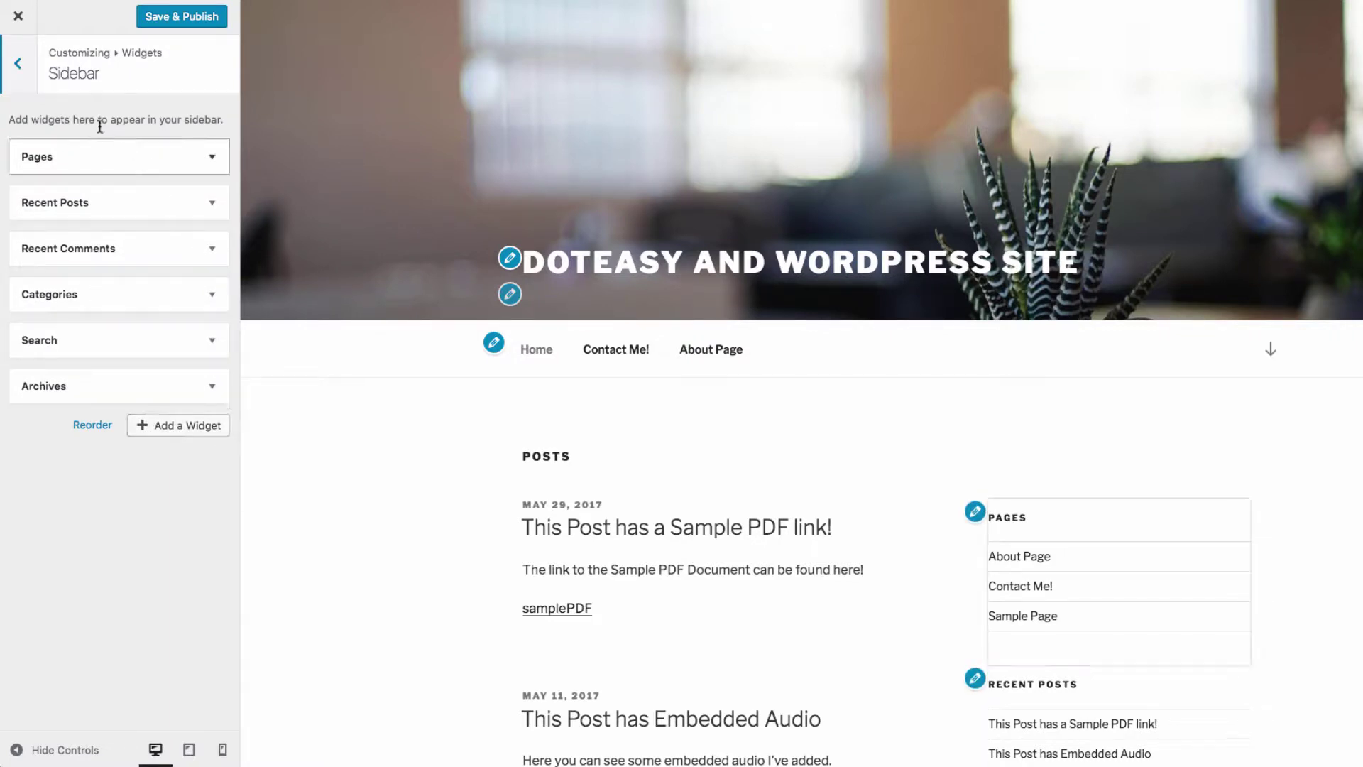
pyautogui.click(27, 88)
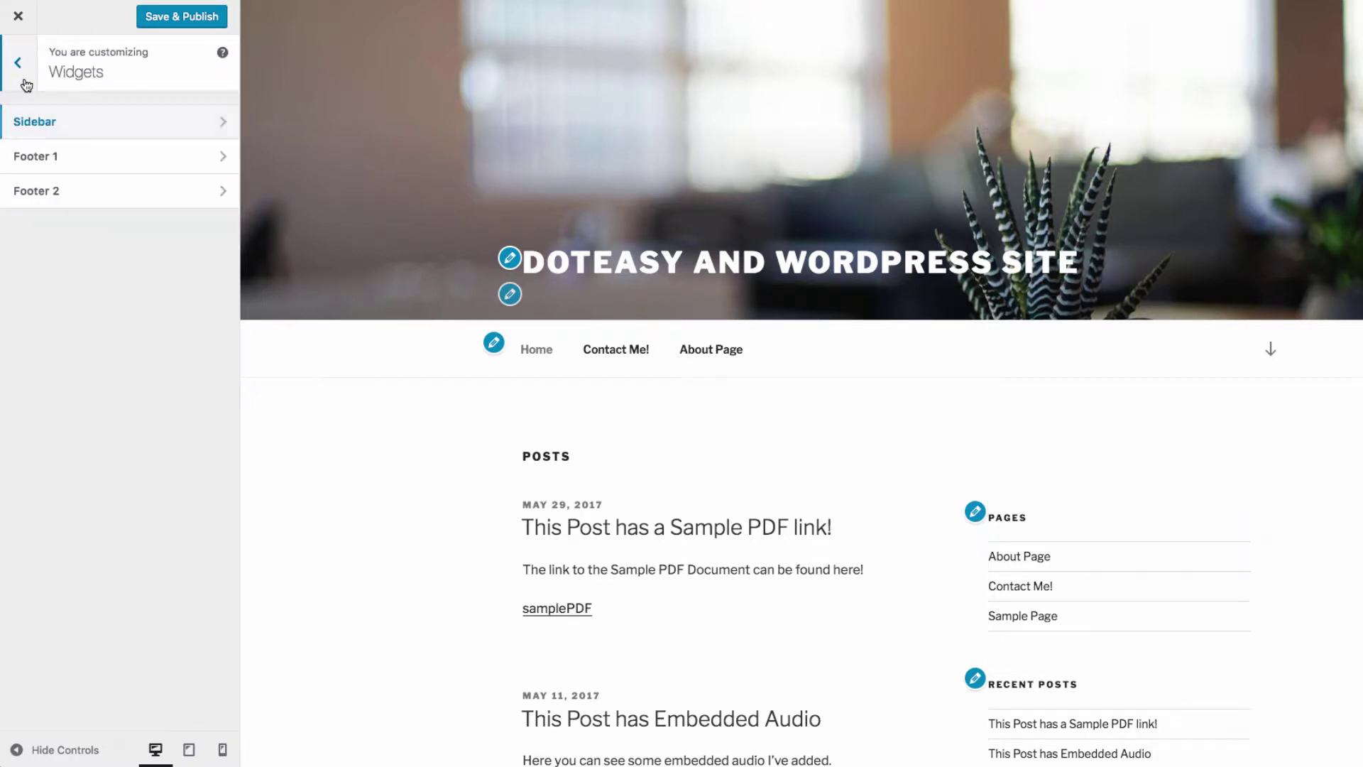
# In Static Front Page settings, make the About Page the site's static front page.
pyautogui.click(25, 85)
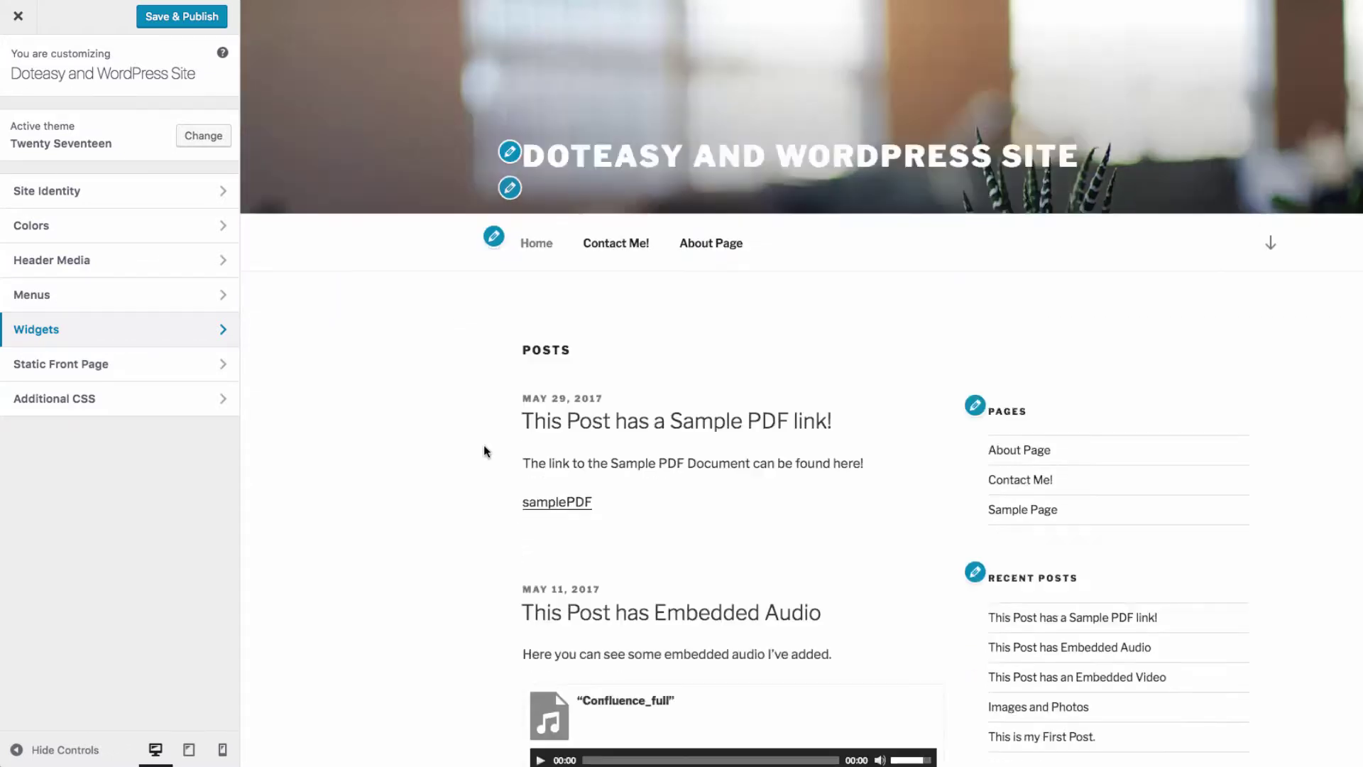
pyautogui.click(149, 364)
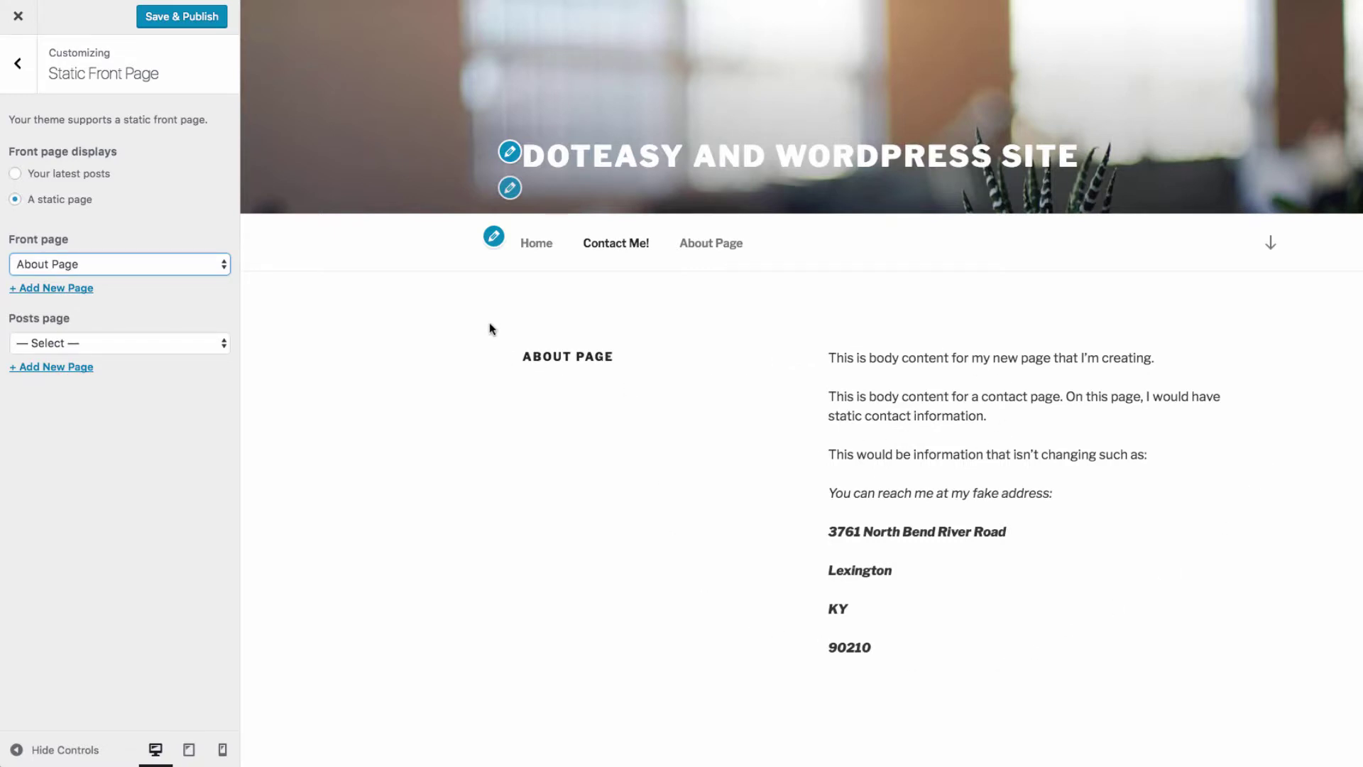
pyautogui.click(534, 249)
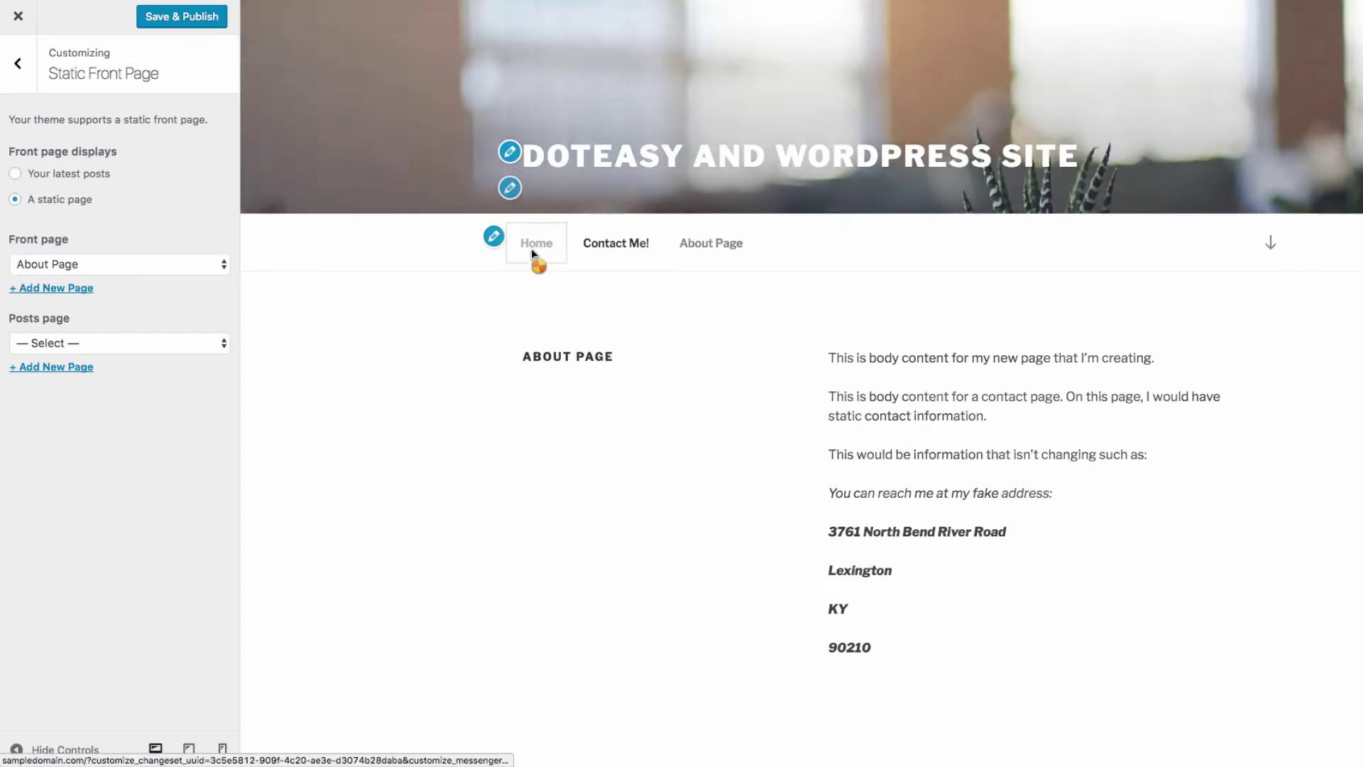
pyautogui.scroll(-5, 1015, 334)
pyautogui.scroll(-5, 1029, 365)
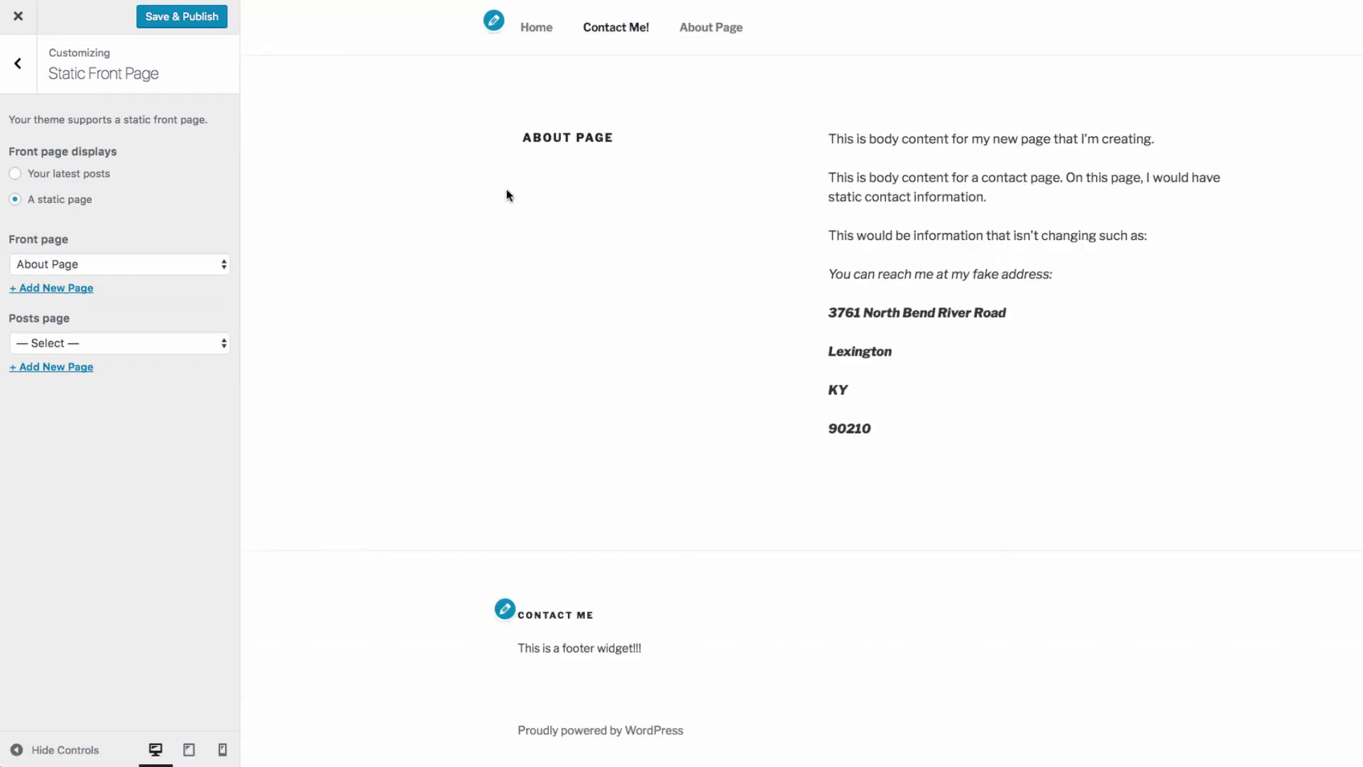
pyautogui.click(17, 71)
# Open Additional CSS, leave it at its default comment, and publish all Customizer changes.
pyautogui.click(111, 434)
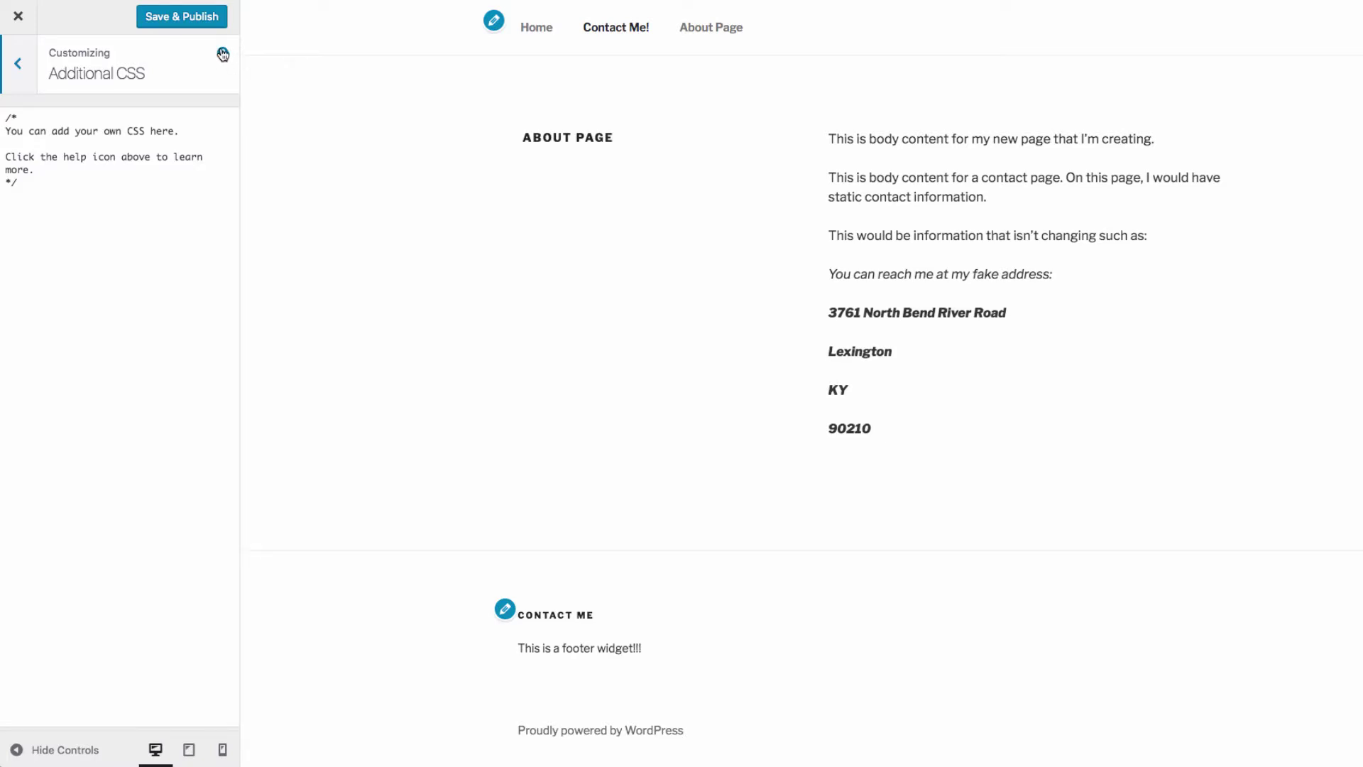
pyautogui.click(161, 24)
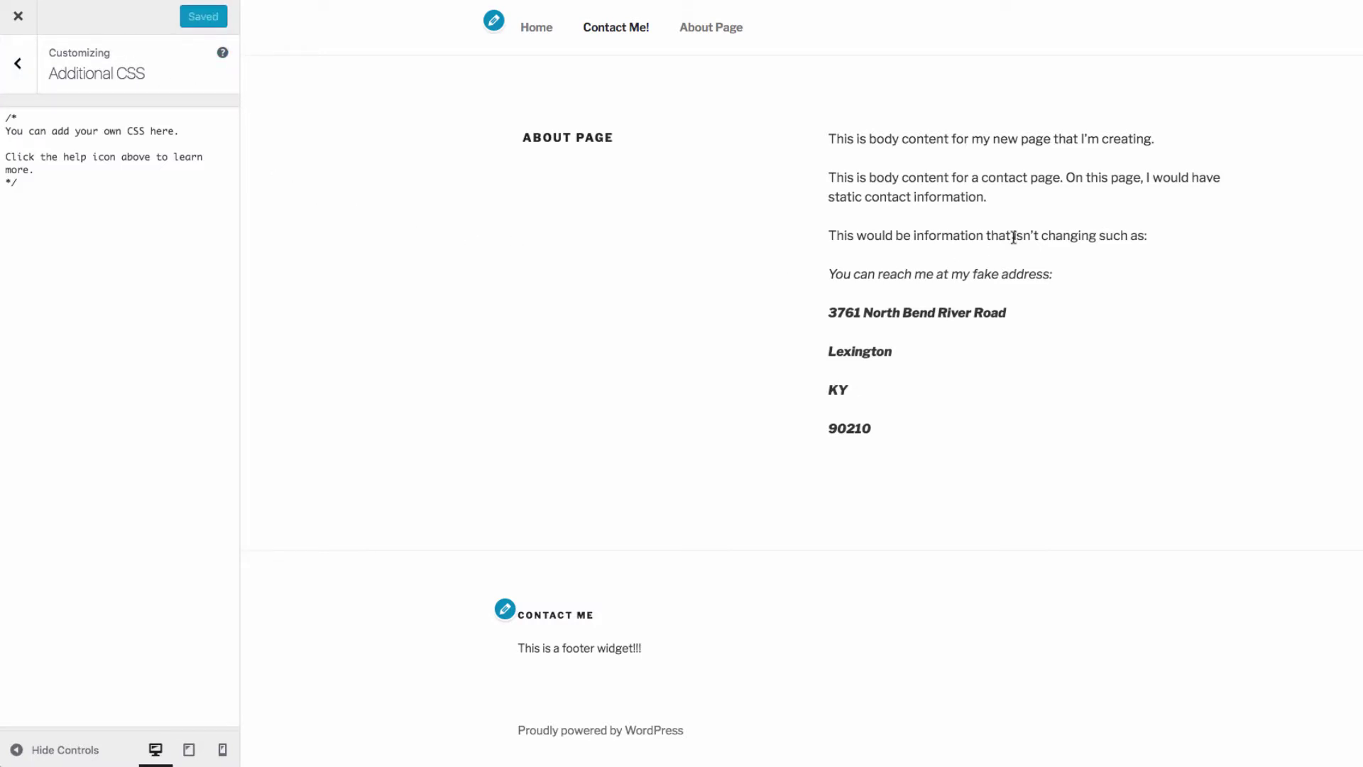
pyautogui.scroll(2, 1295, 312)
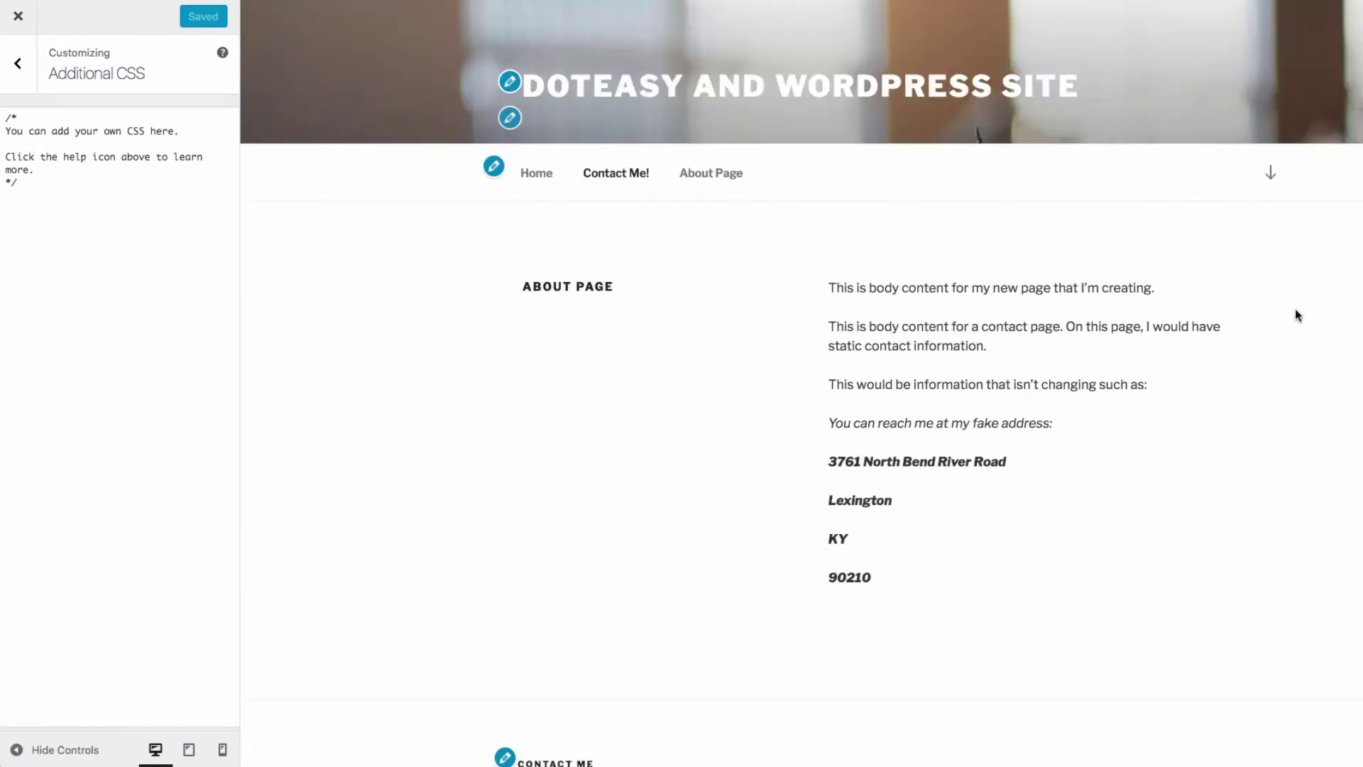
# Check the preview at tablet and mobile widths, return to desktop, and exit Additional CSS.
pyautogui.click(189, 750)
pyautogui.click(223, 753)
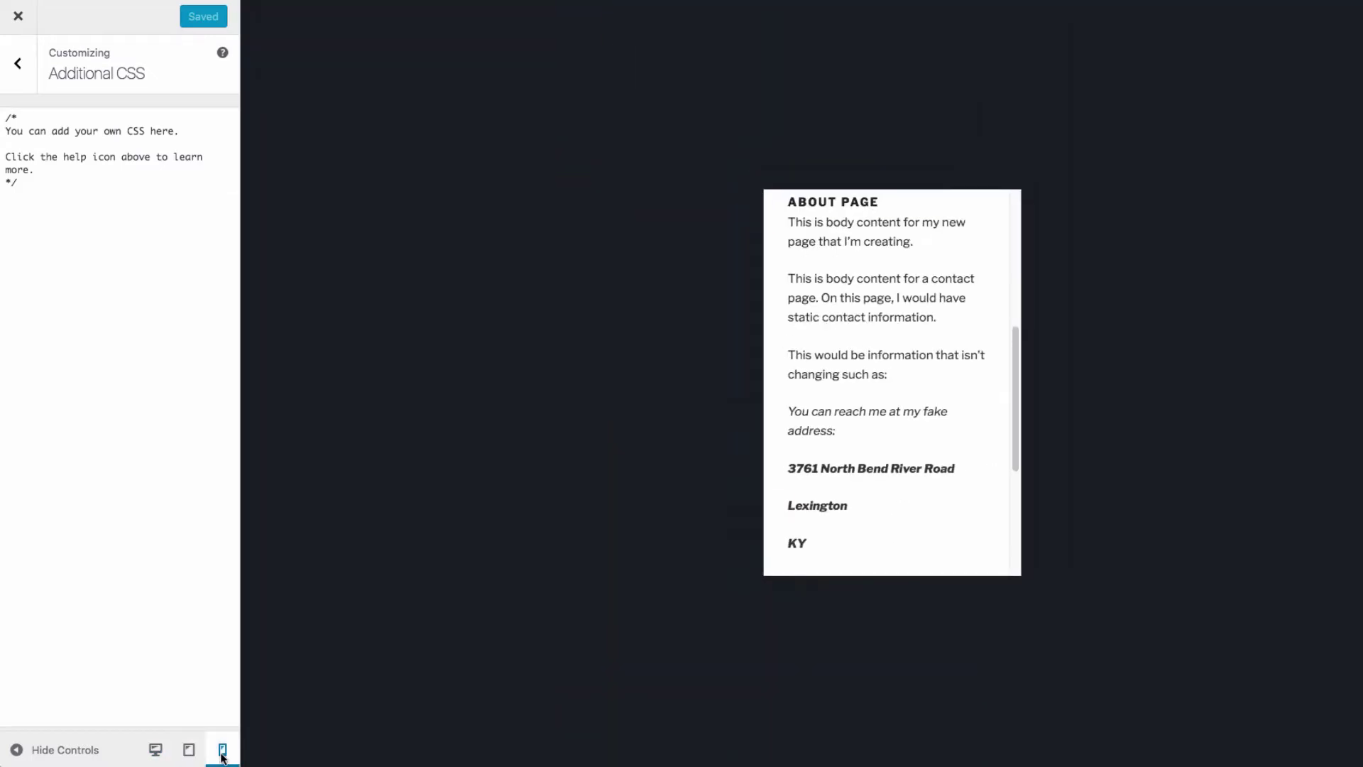
pyautogui.scroll(5, 909, 427)
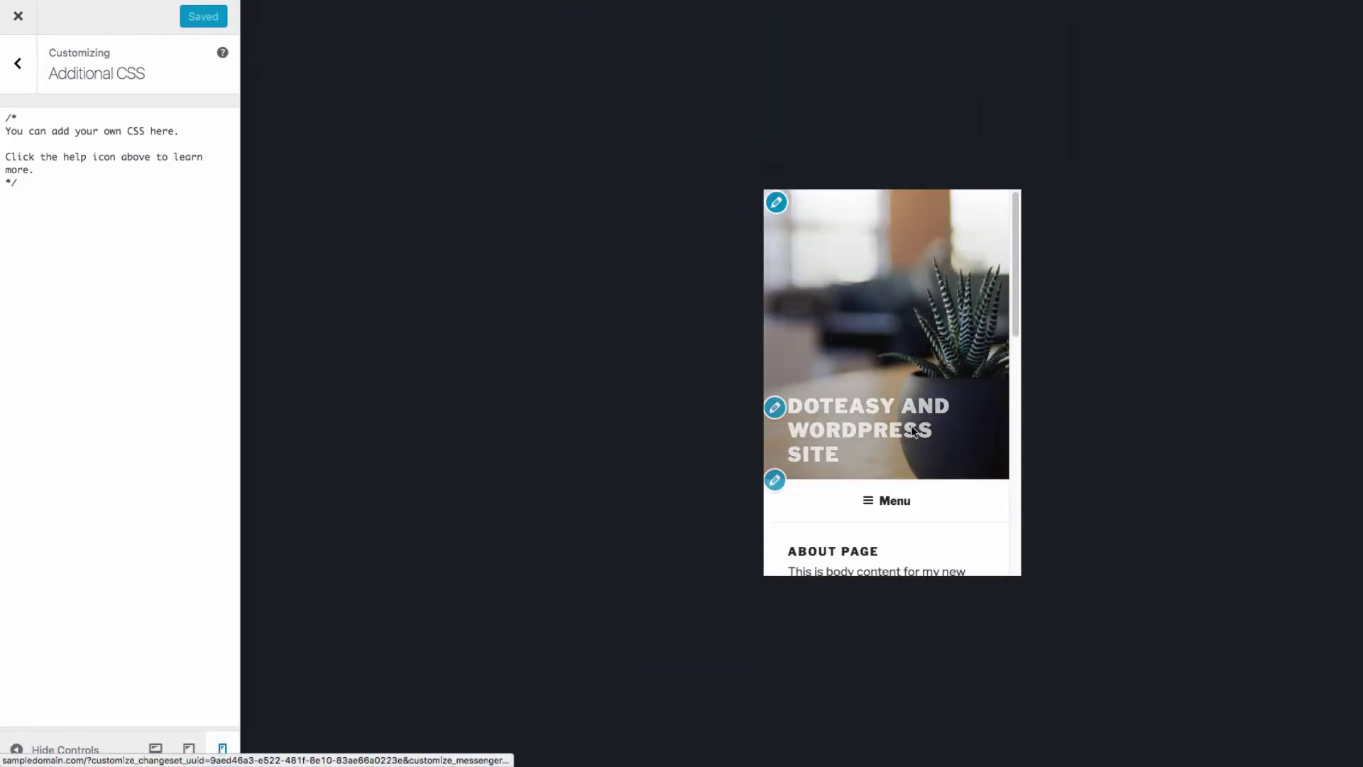
pyautogui.click(156, 749)
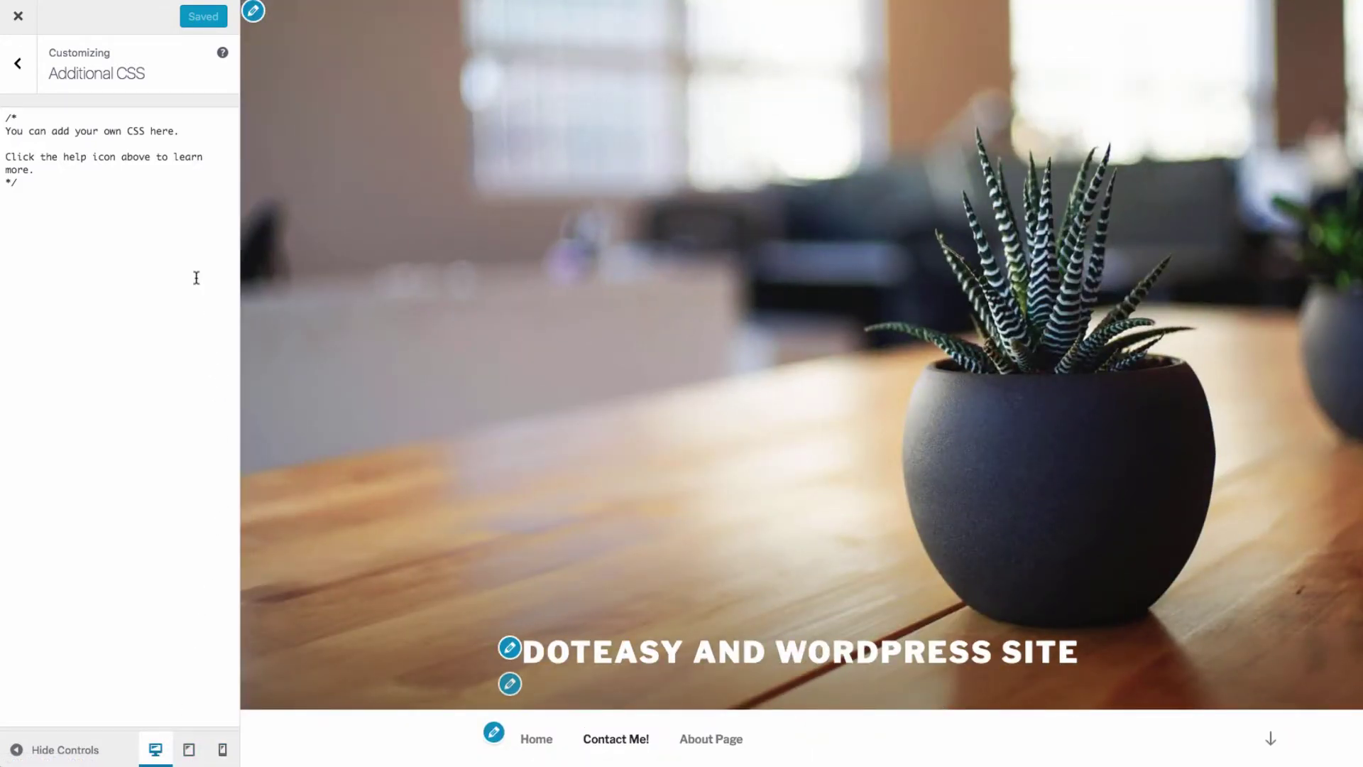
pyautogui.click(31, 90)
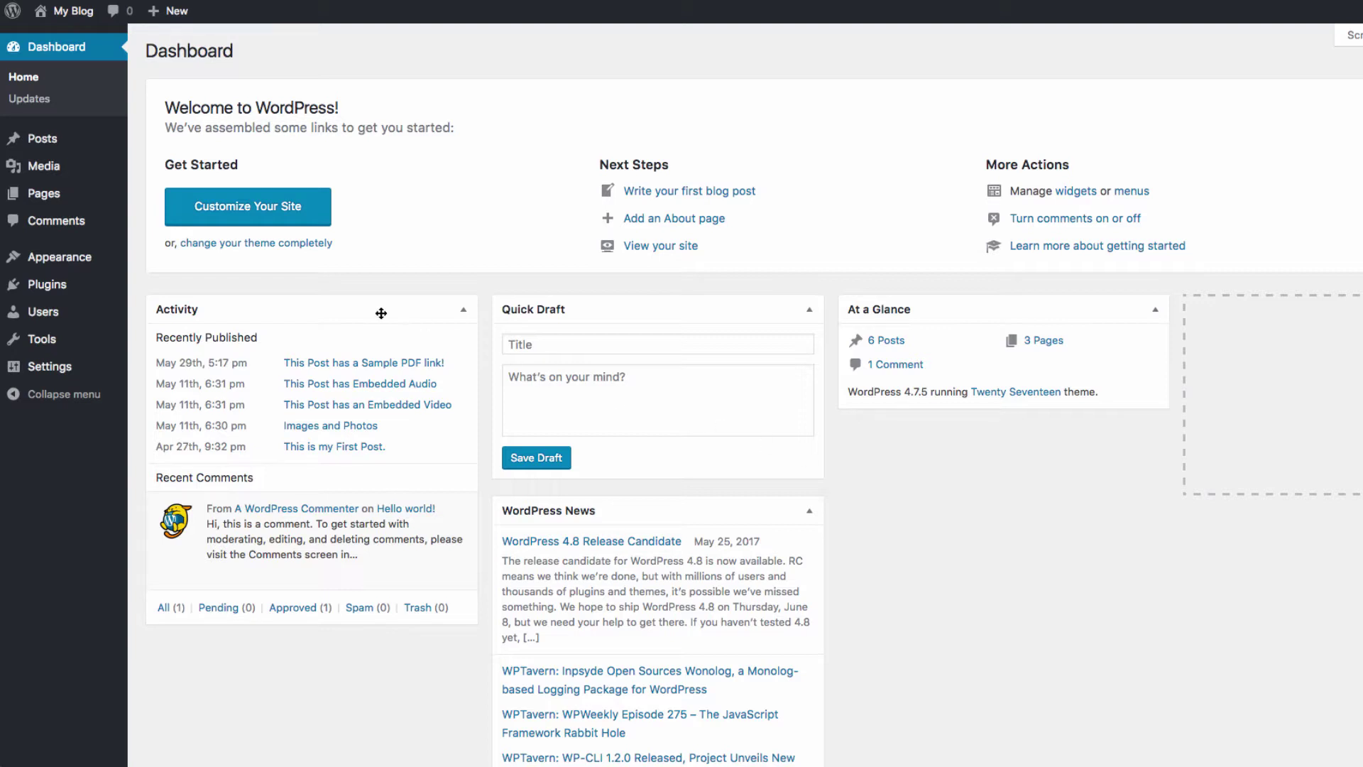
# Go to Appearance > Themes to see the three installed themes.
pyautogui.moveTo(115, 262)
pyautogui.click(175, 264)
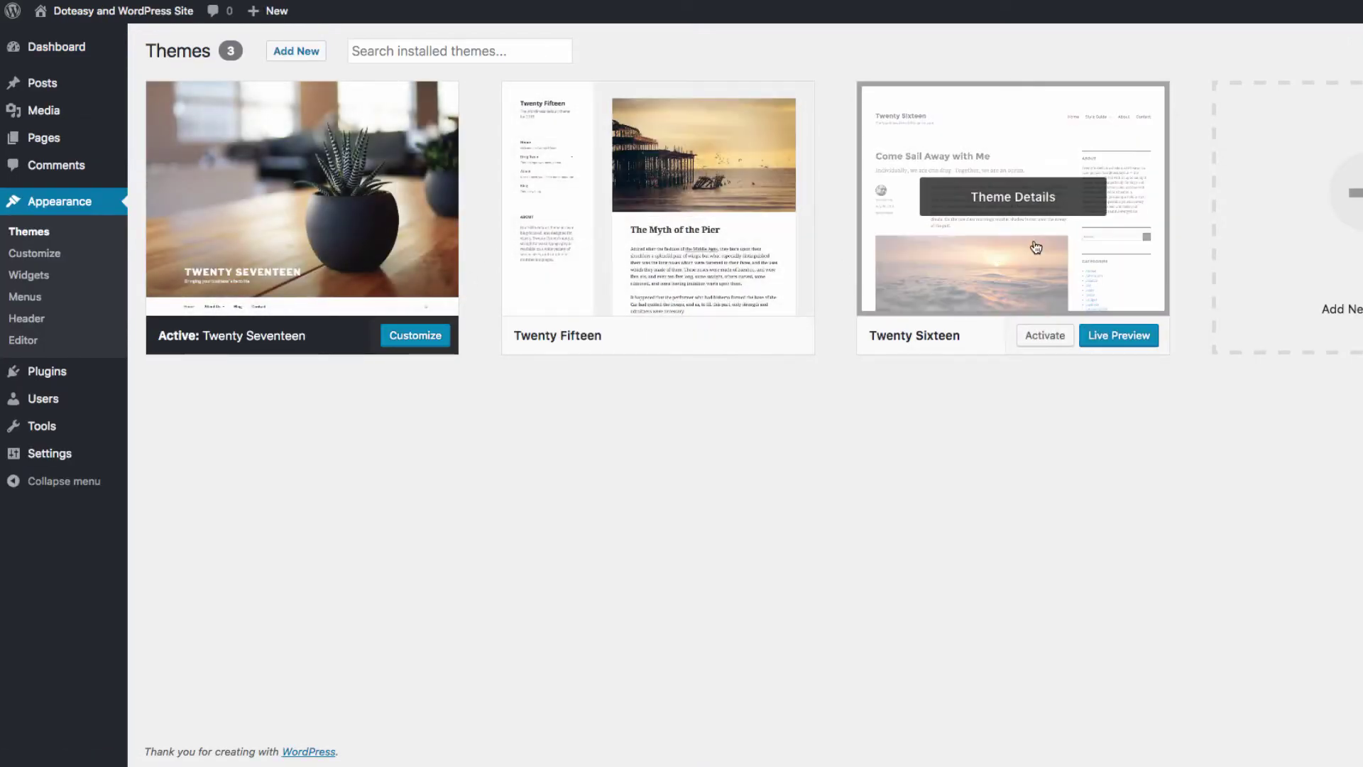
# Check Twenty Seventeen's theme details, then show the Twenty Fifteen version 1.7 details instead.
pyautogui.click(373, 237)
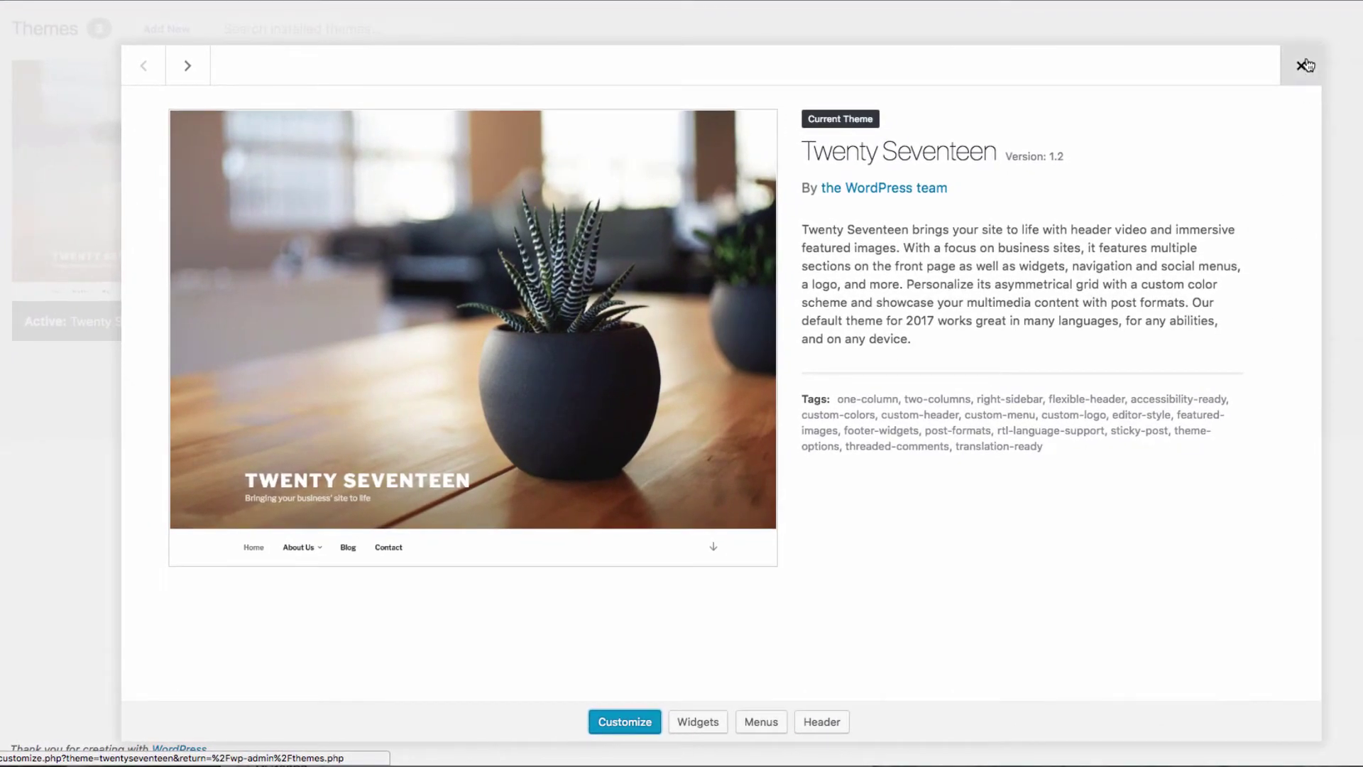
pyautogui.click(1357, 78)
pyautogui.click(551, 254)
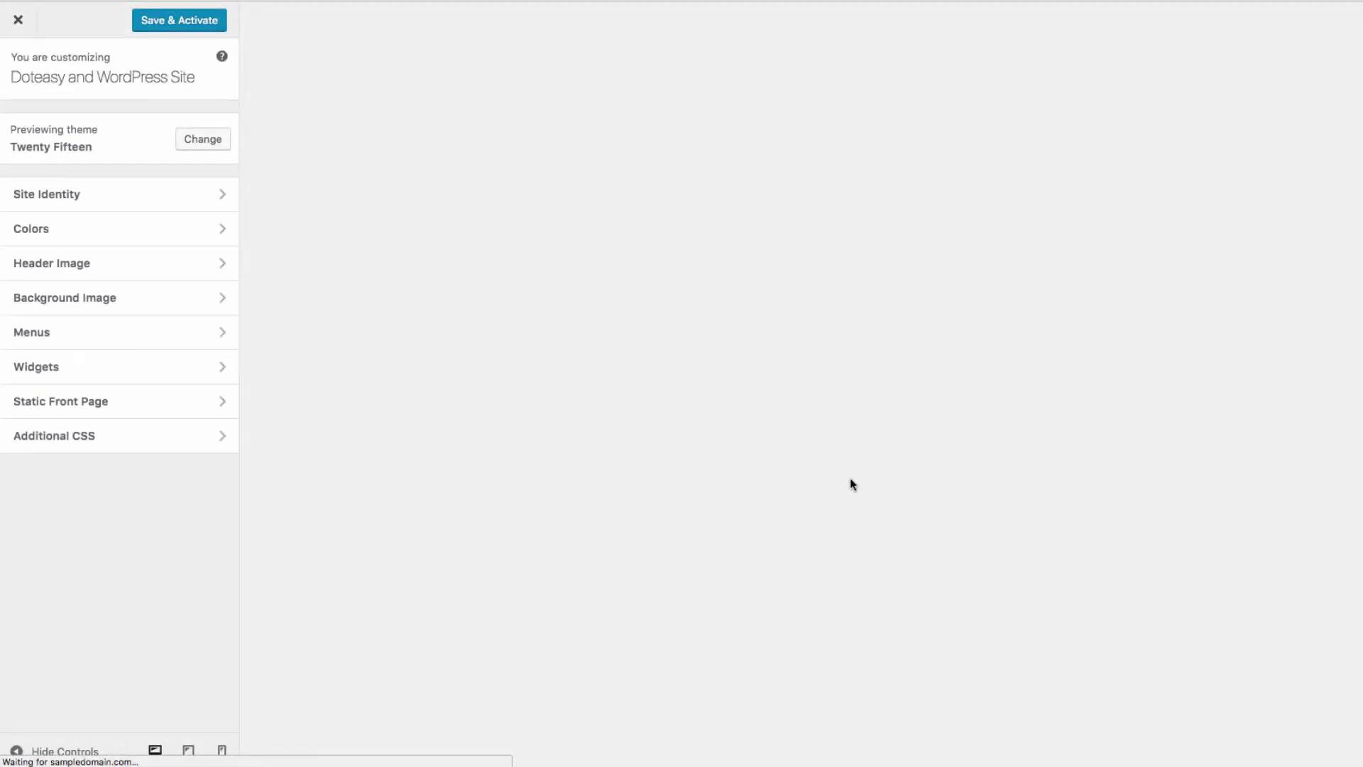
# Scroll down and back up through the Twenty Fifteen live preview.
pyautogui.scroll(-10, 1129, 305)
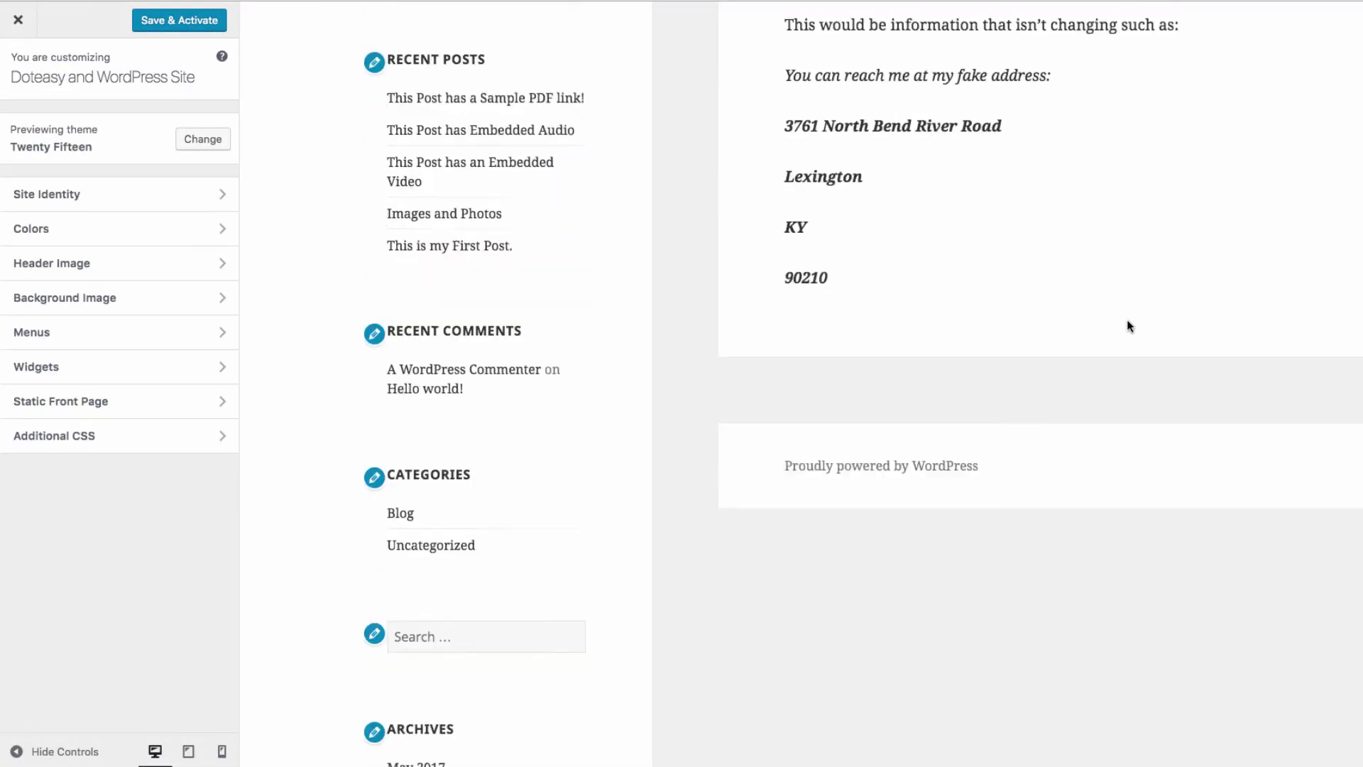
pyautogui.scroll(10, 1118, 436)
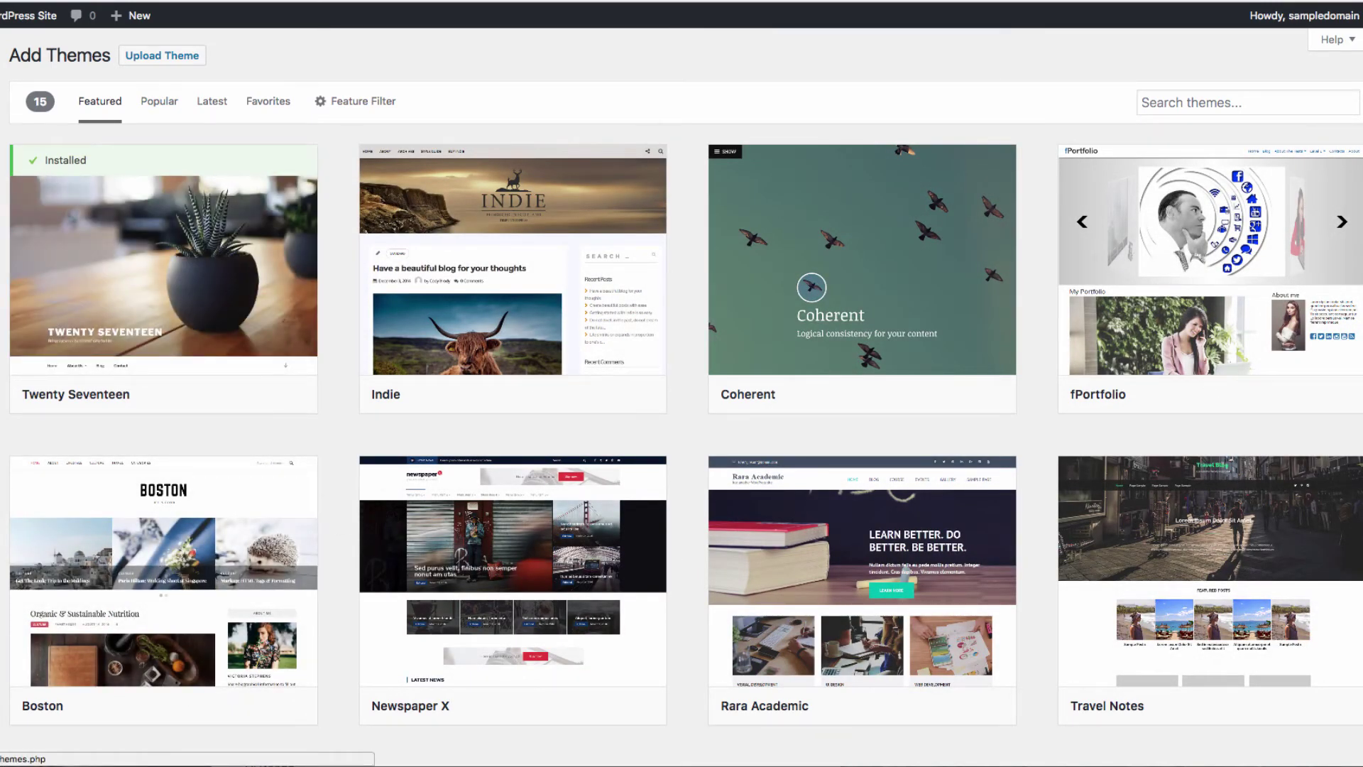
# Bring up the theme zip upload box on the Add Themes page.
pyautogui.click(1, 142)
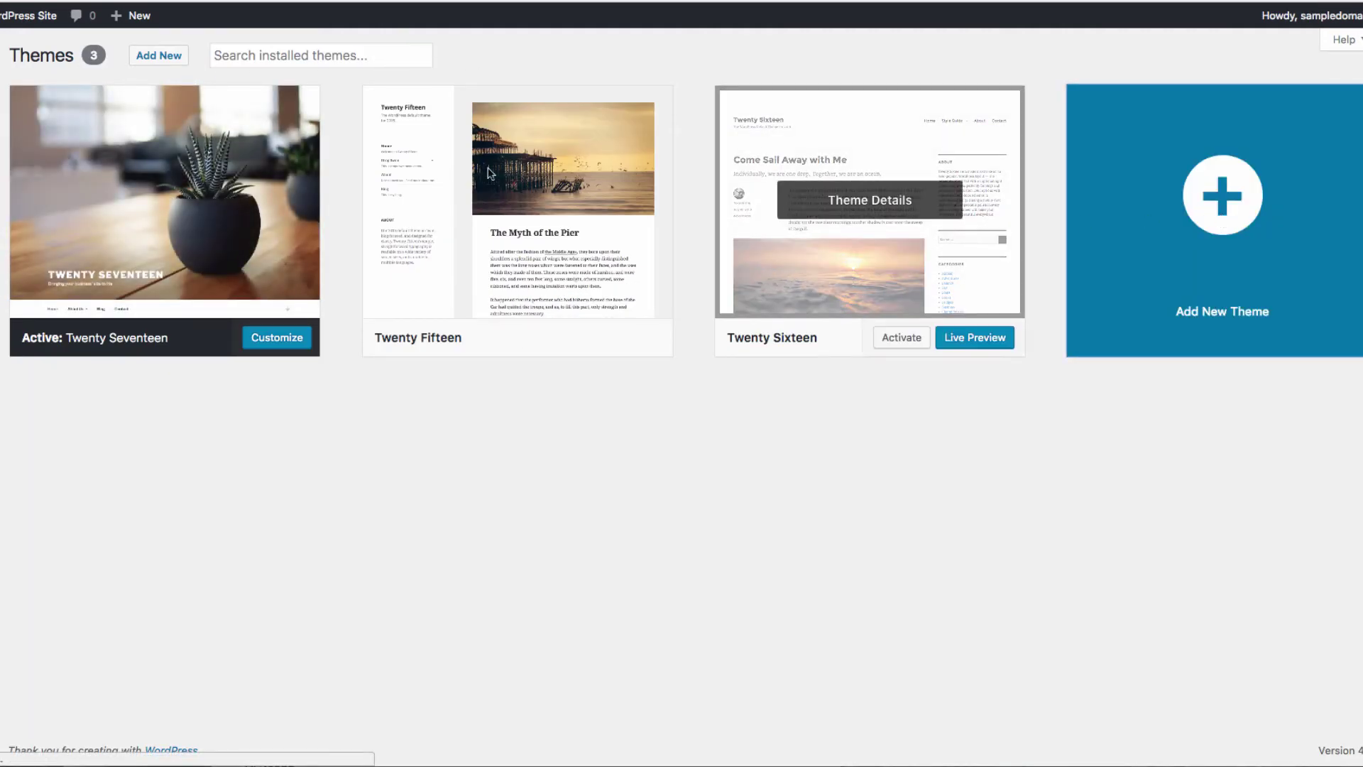
pyautogui.click(159, 56)
pyautogui.click(153, 57)
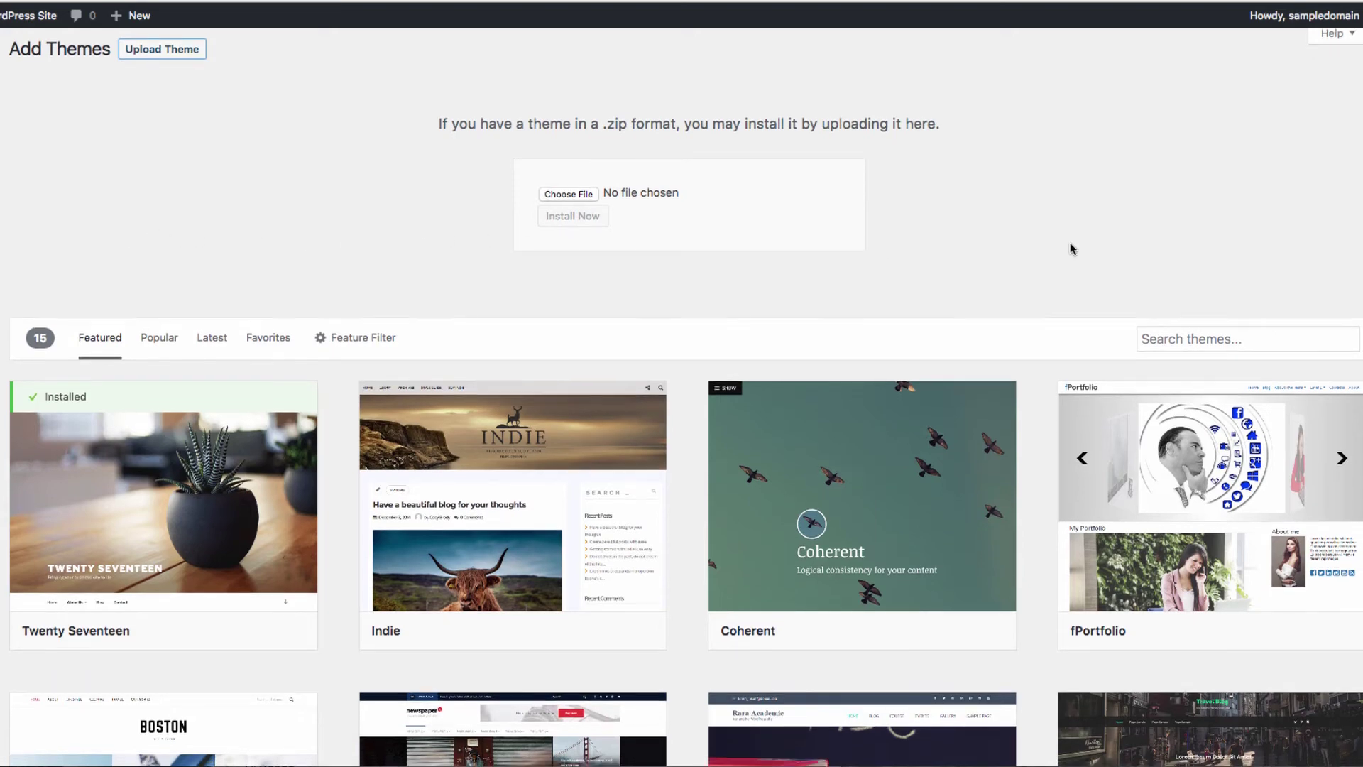
# Browse the featured themes grid, then return to the Customizer for Twenty Seventeen.
pyautogui.scroll(-4, 1071, 247)
pyautogui.scroll(-5, 1079, 247)
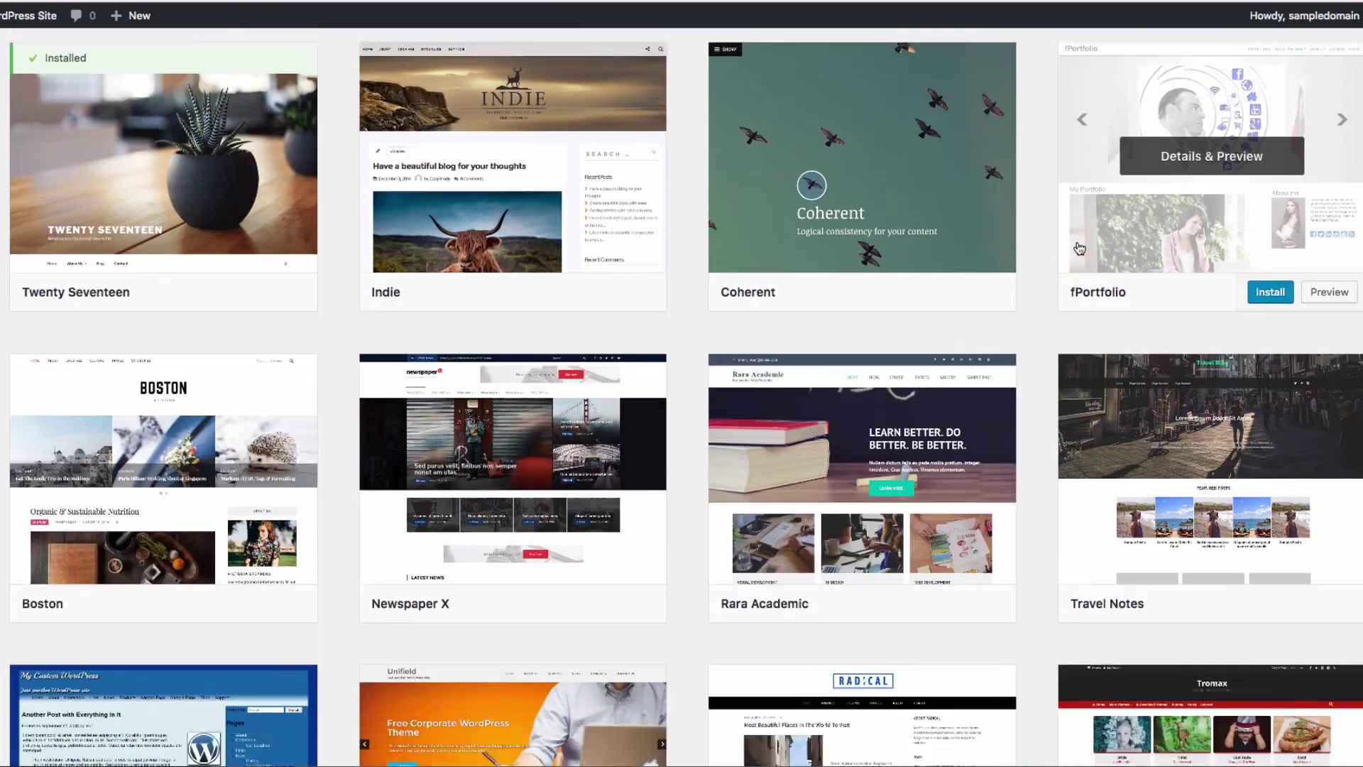
pyautogui.scroll(-4, 1079, 248)
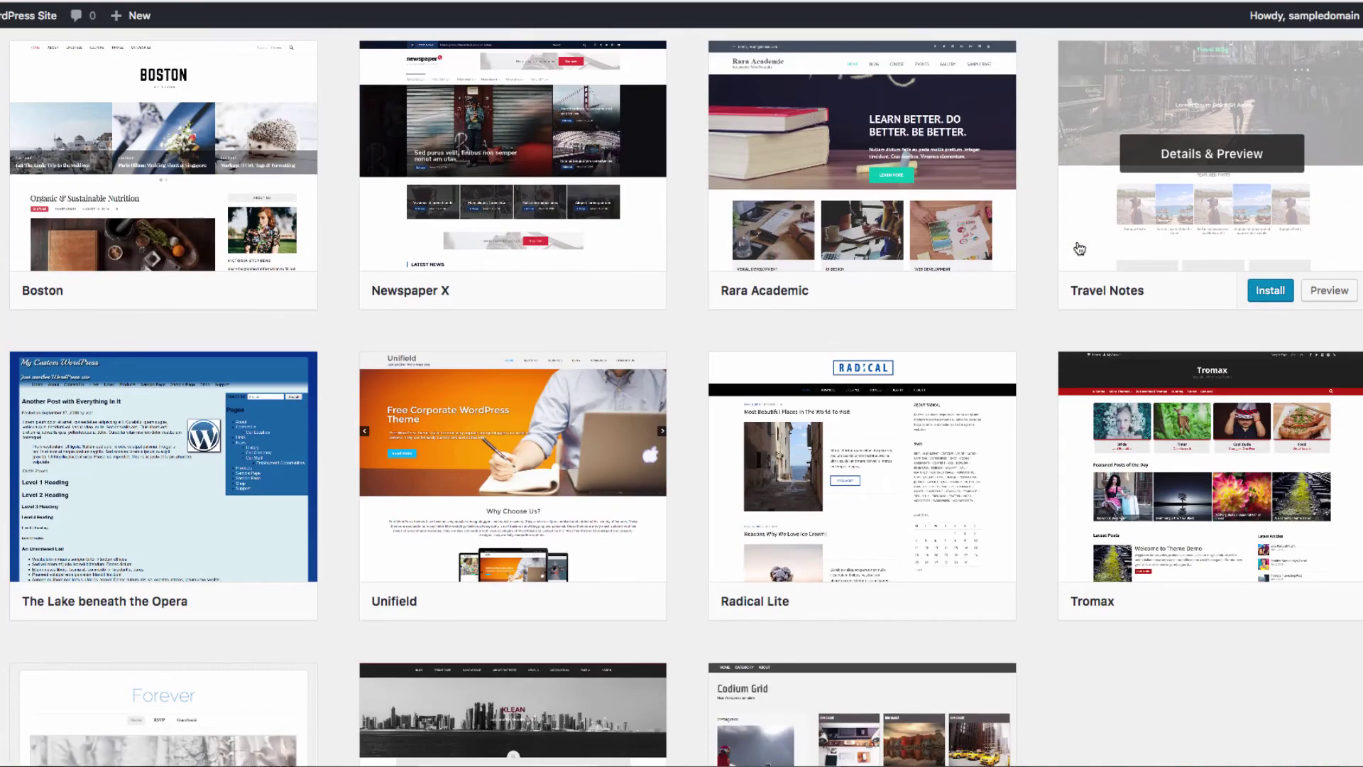
pyautogui.scroll(-3, 1079, 248)
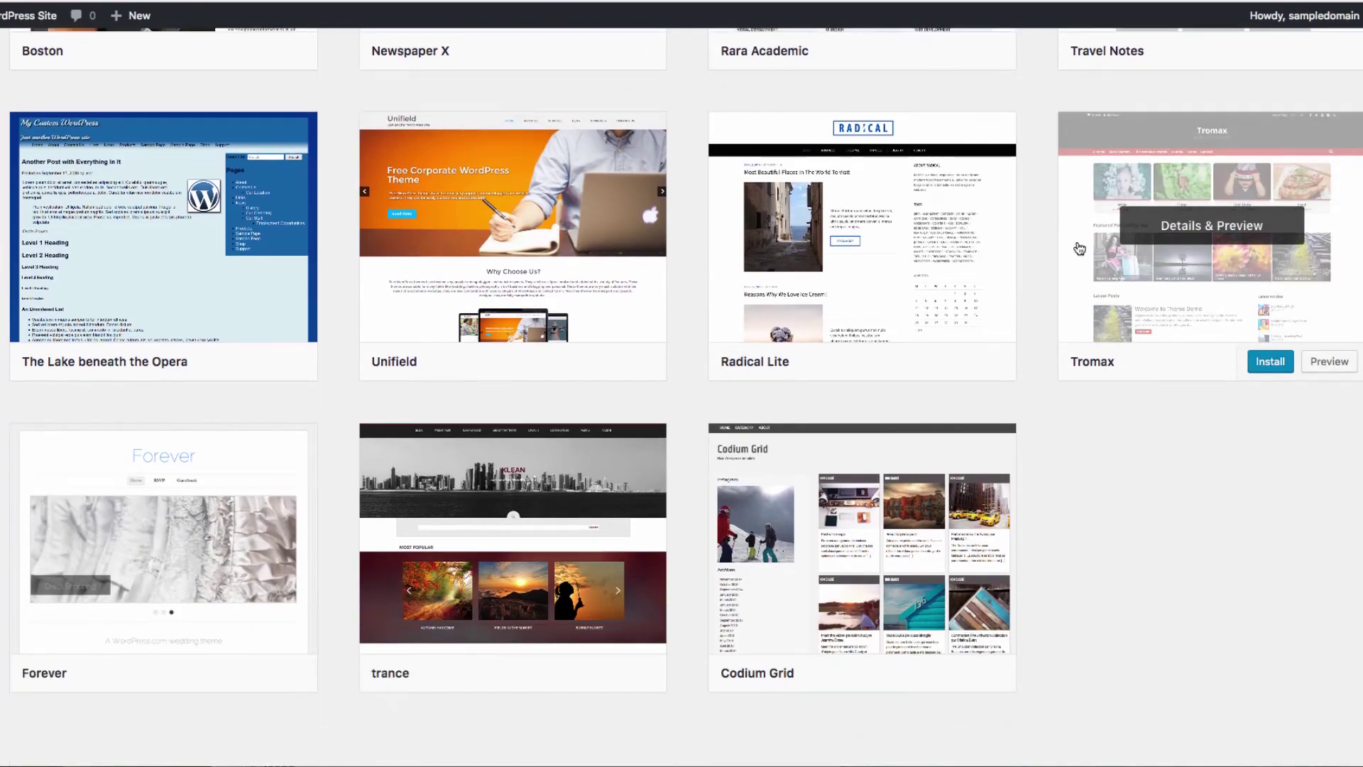
pyautogui.scroll(5, 1073, 252)
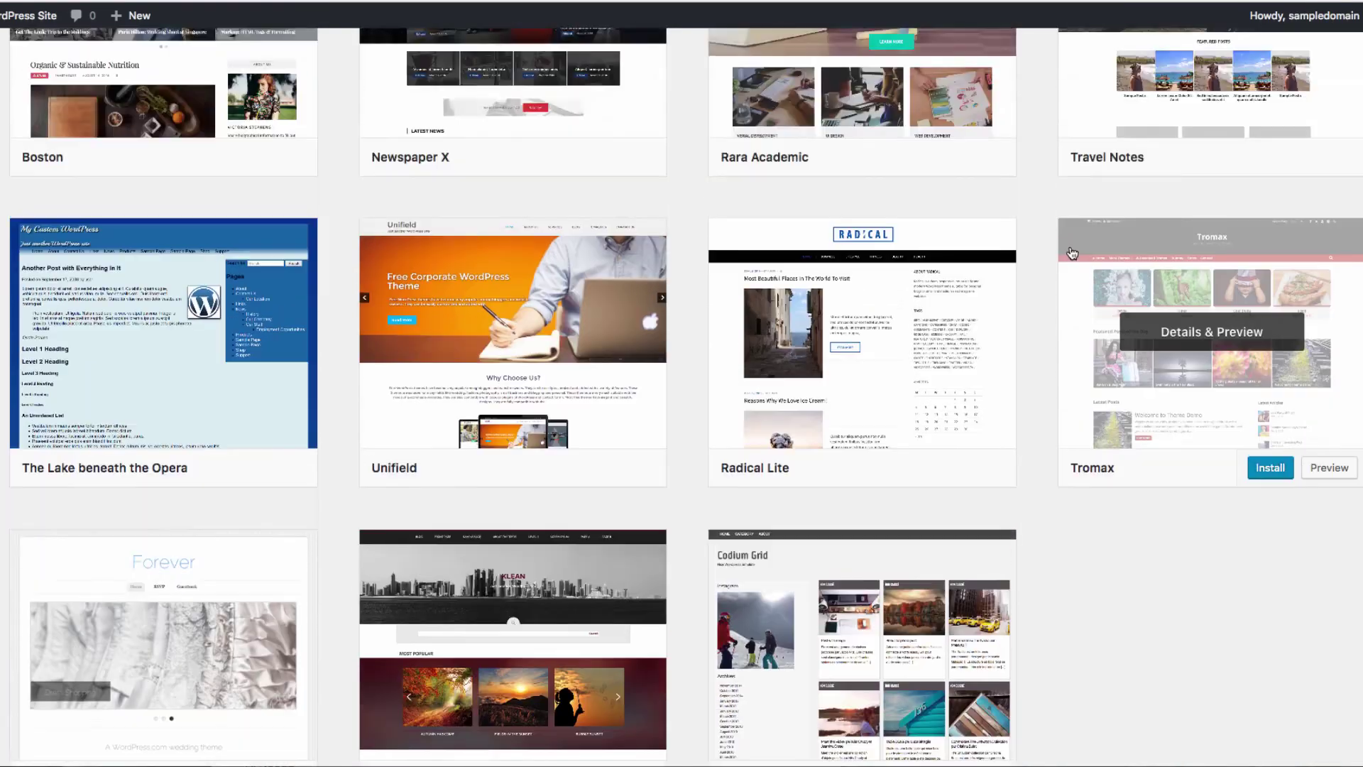
pyautogui.scroll(10, 1070, 243)
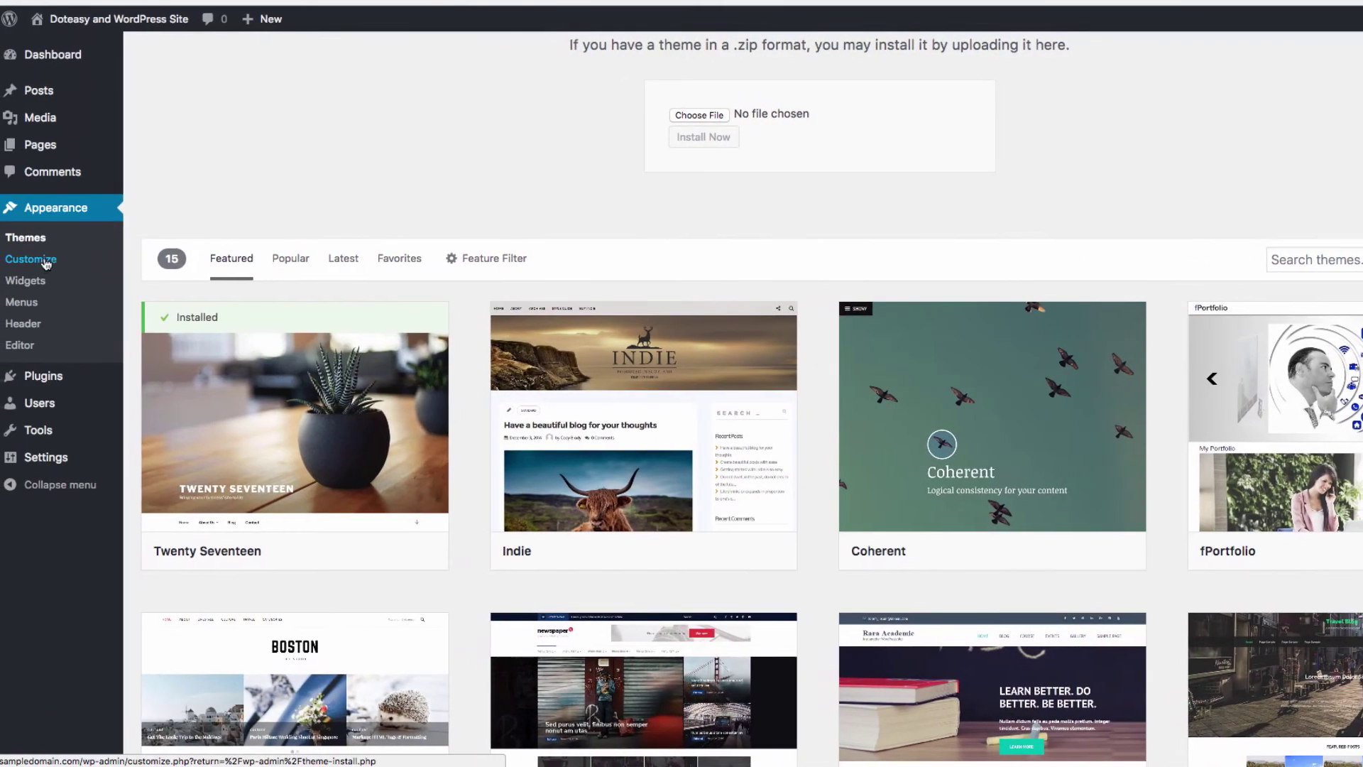
pyautogui.click(46, 264)
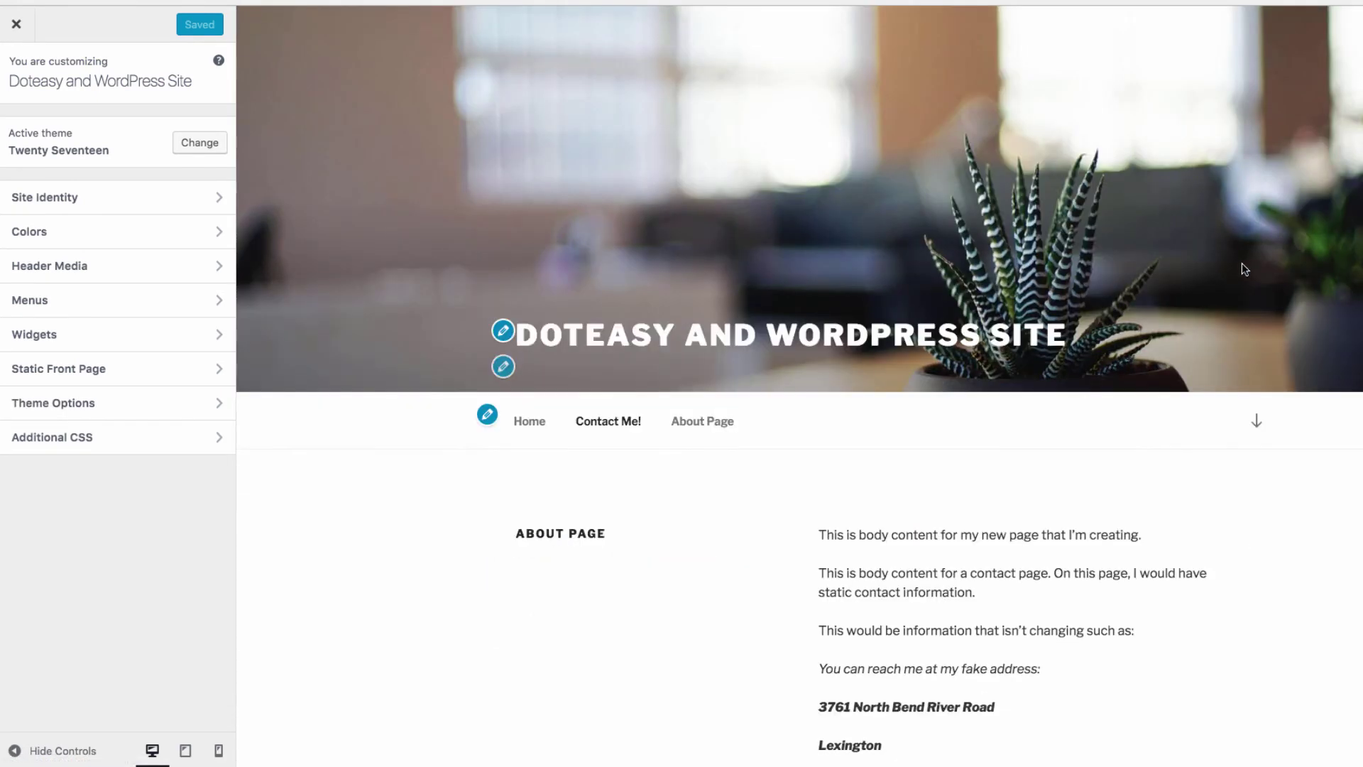
# Scroll the preview to check the About Page front page and Contact Me footer widget.
pyautogui.scroll(-3, 1244, 269)
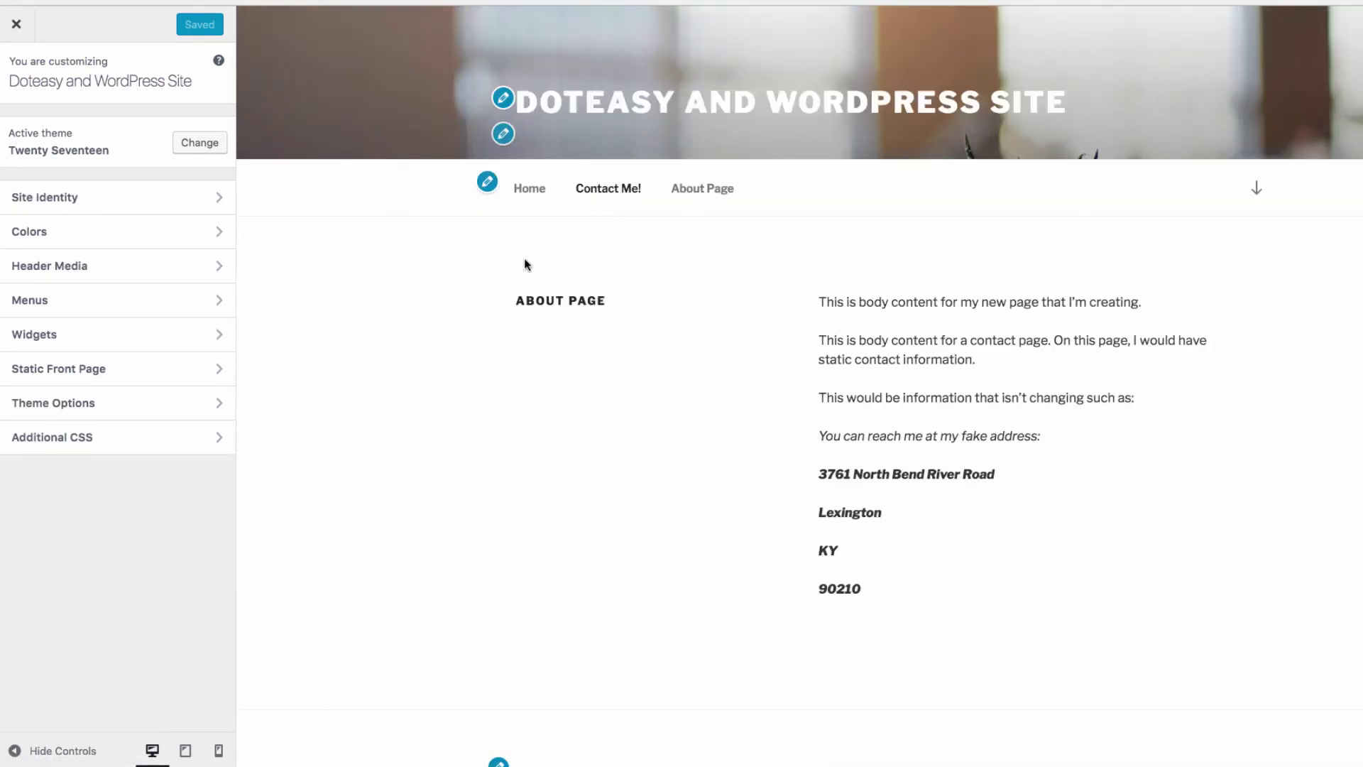
pyautogui.scroll(-2, 1358, 441)
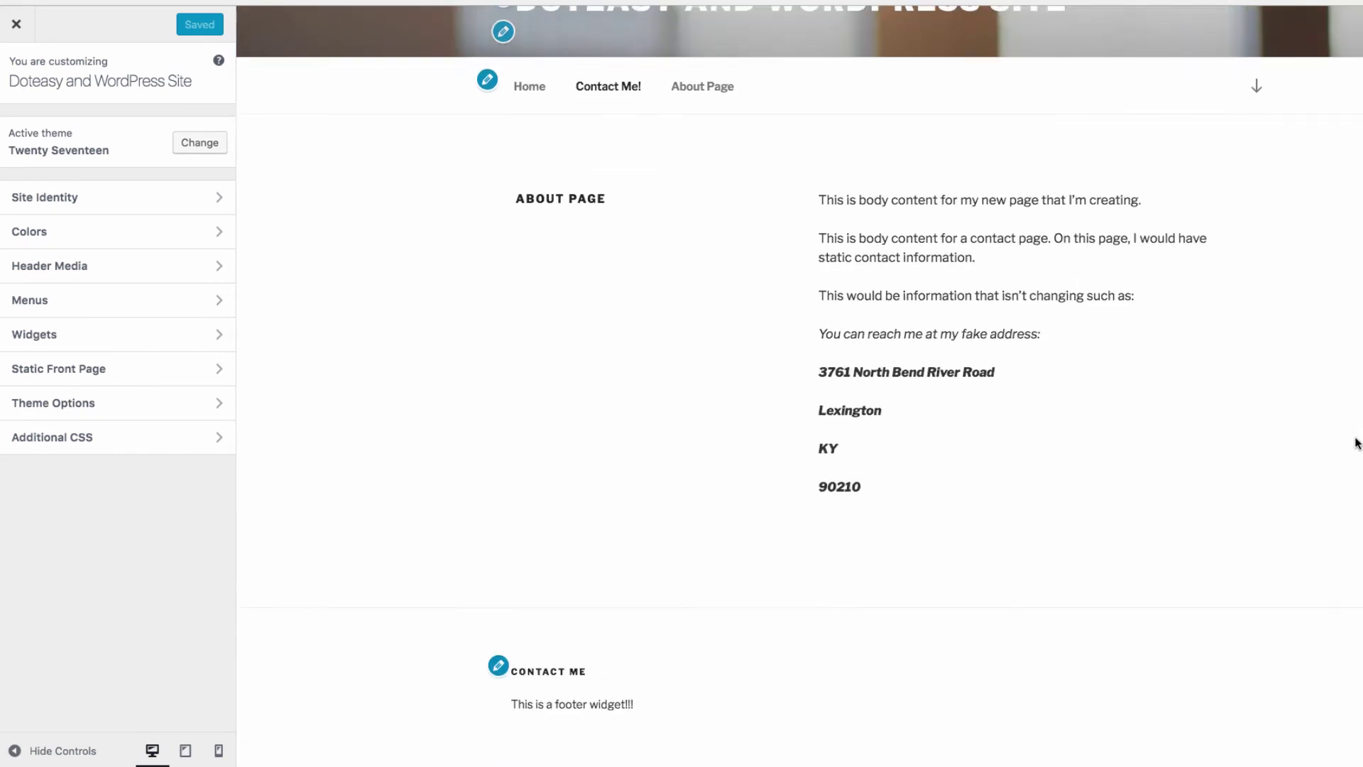
pyautogui.scroll(5, 1358, 442)
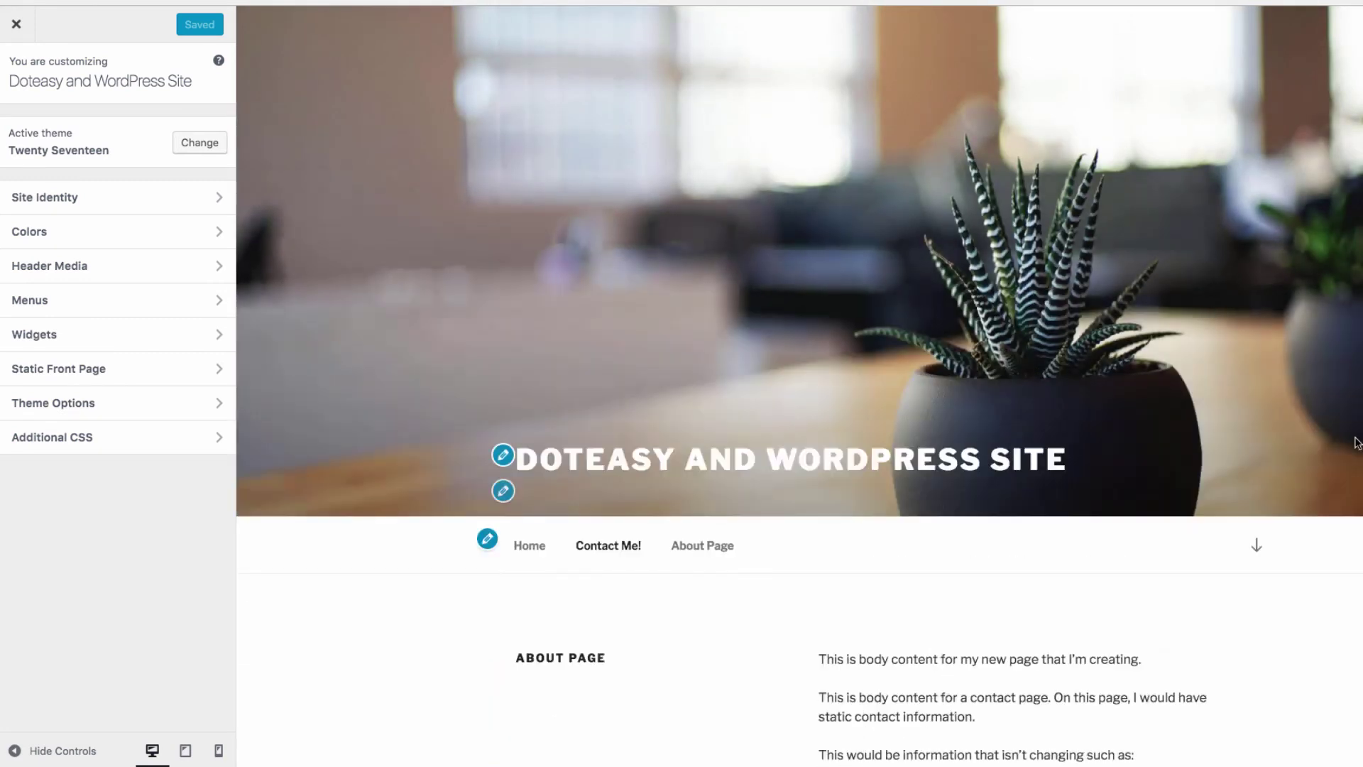